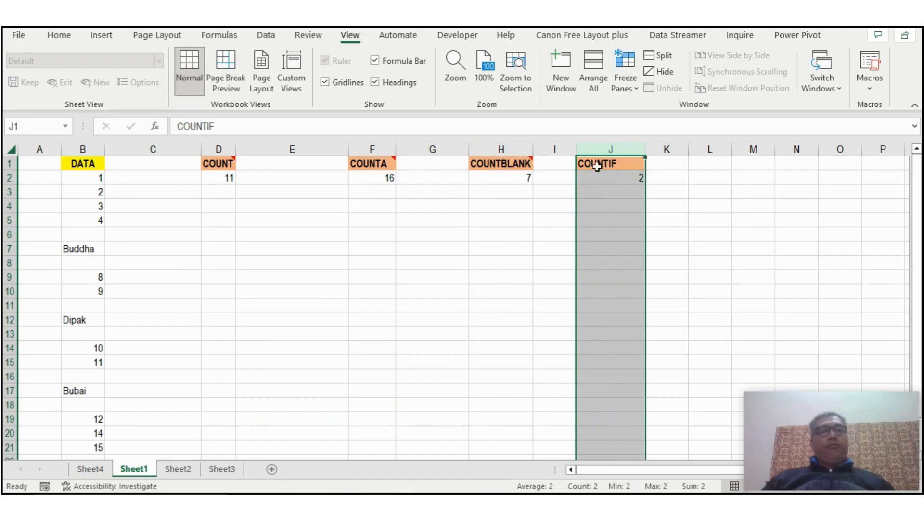
Inspect the existing COUNT and COUNTIF results in cells D2 and J2.
click(227, 181)
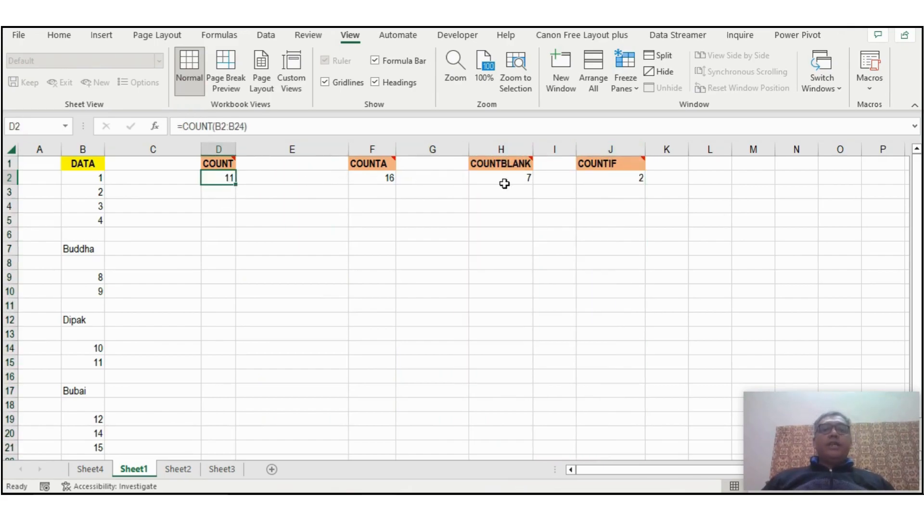
click(627, 175)
click(212, 178)
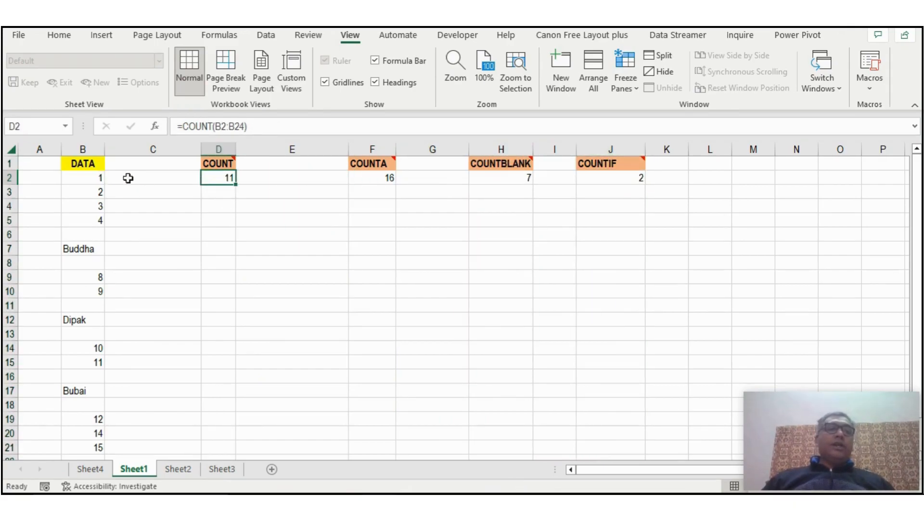
Freeze the panes at cell C2 so that row 1 and columns A:B stay in view.
click(140, 186)
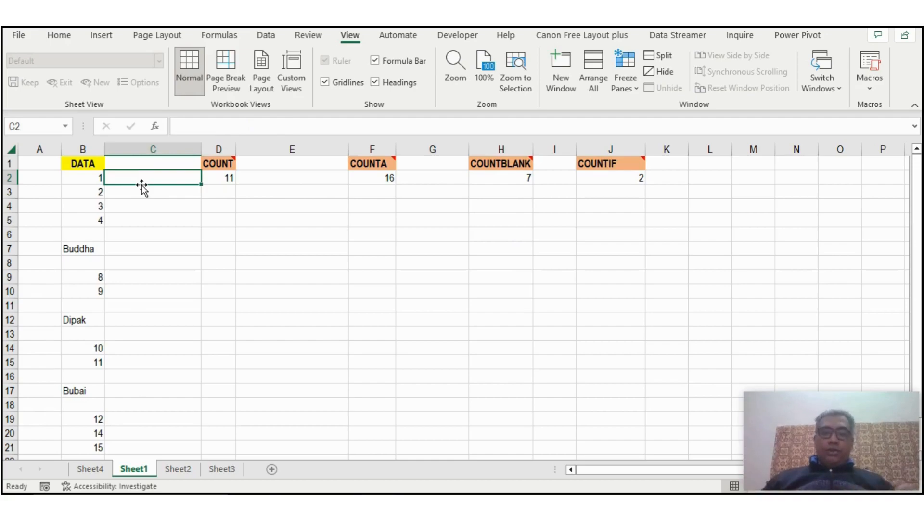
scroll(140, 229, down, 8)
scroll(144, 252, up, 8)
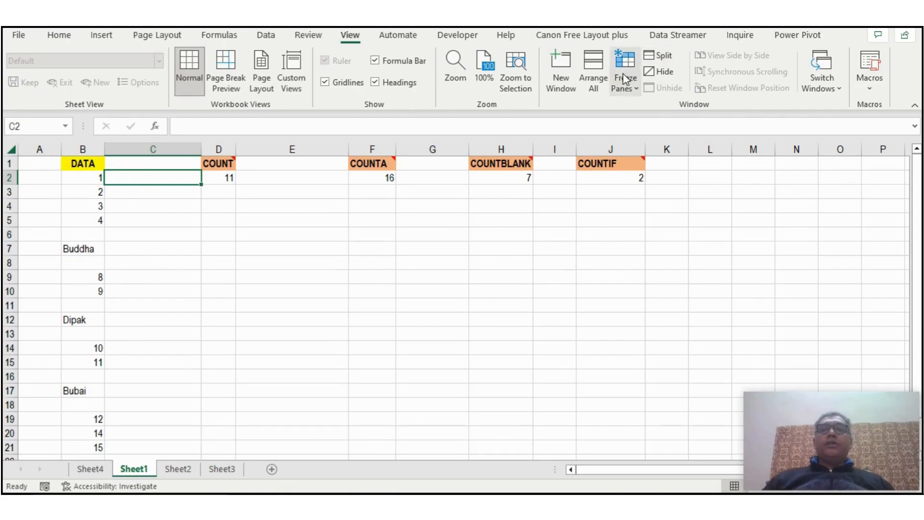
click(625, 77)
click(638, 124)
scroll(175, 238, down, 4)
scroll(172, 241, up, 4)
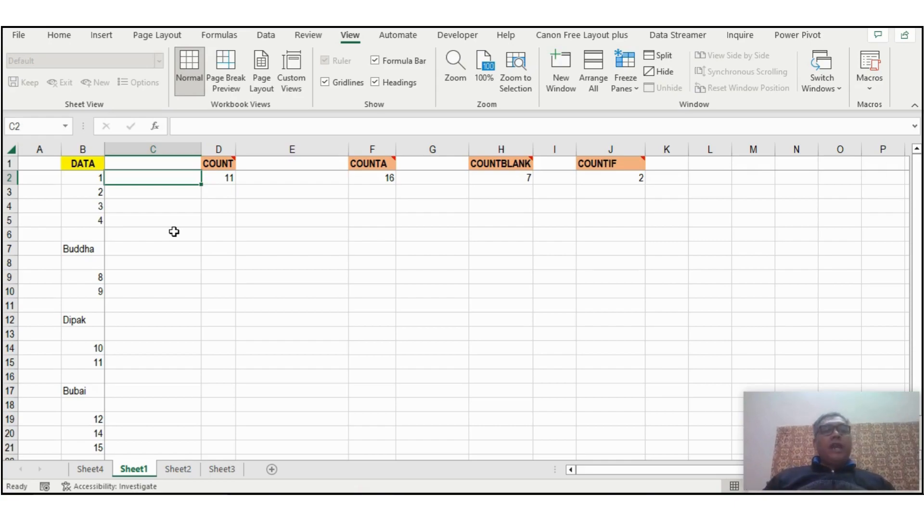
Read the note on the COUNT heading and examine the numeric and text entries in the DATA column down to row 24.
click(218, 161)
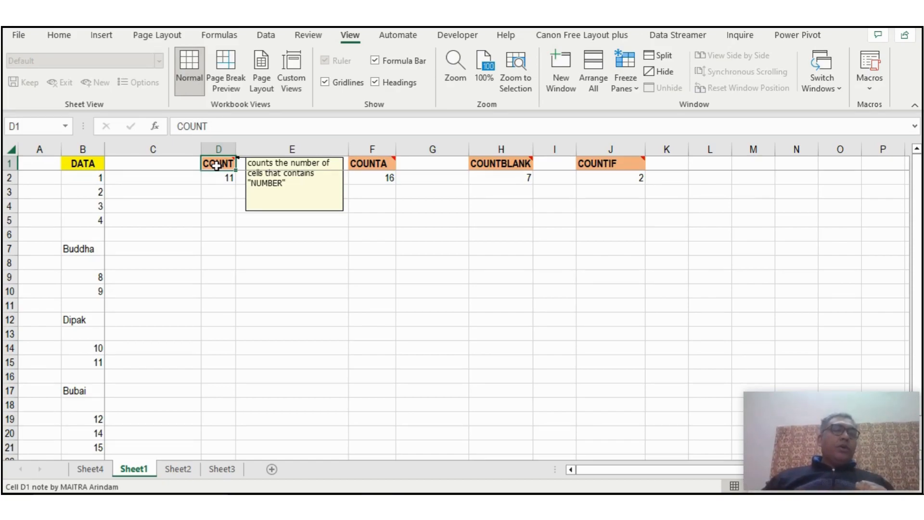
click(212, 197)
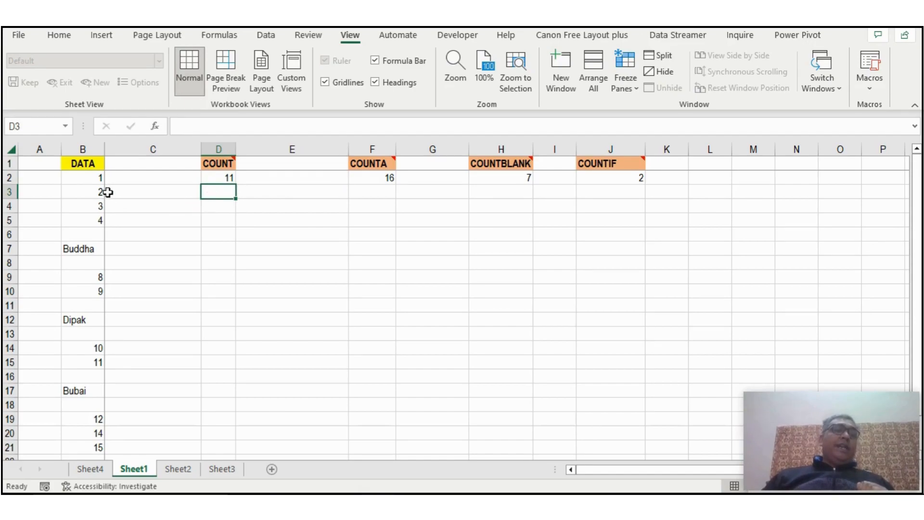
drag(94, 178, 85, 223)
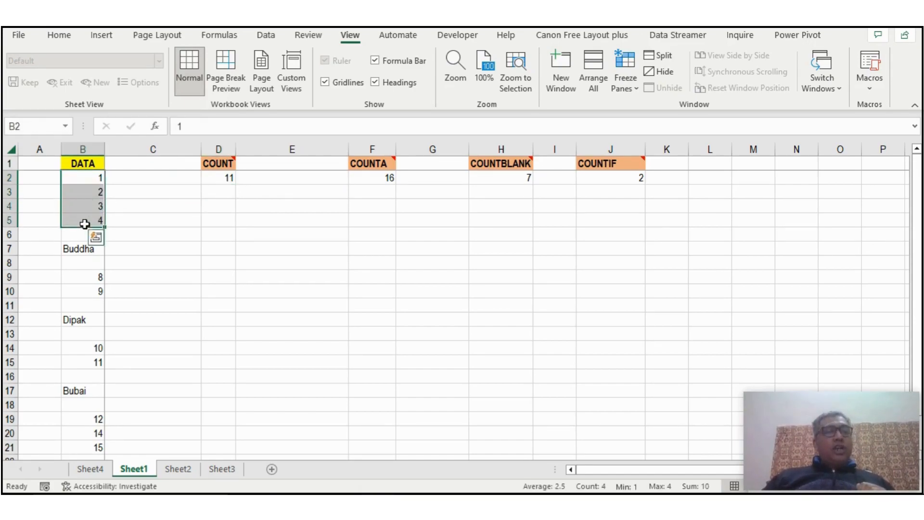
click(76, 249)
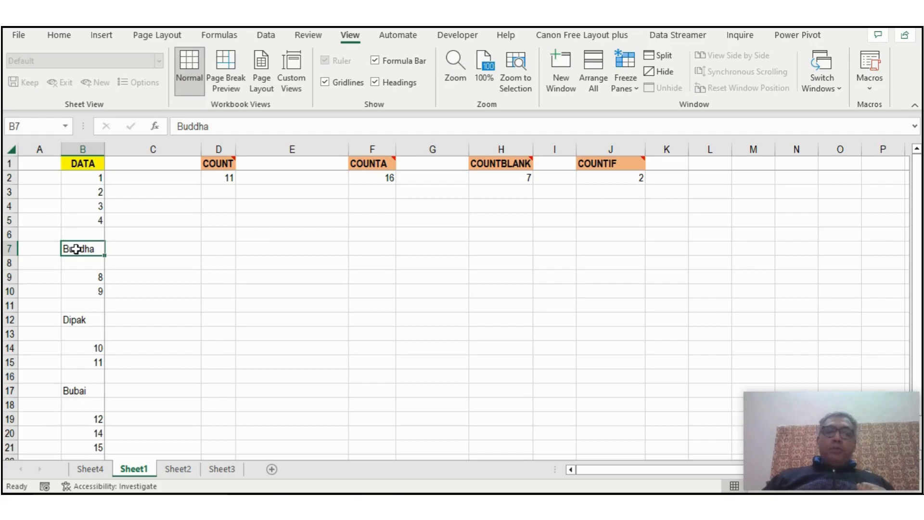
drag(78, 275, 77, 289)
click(75, 320)
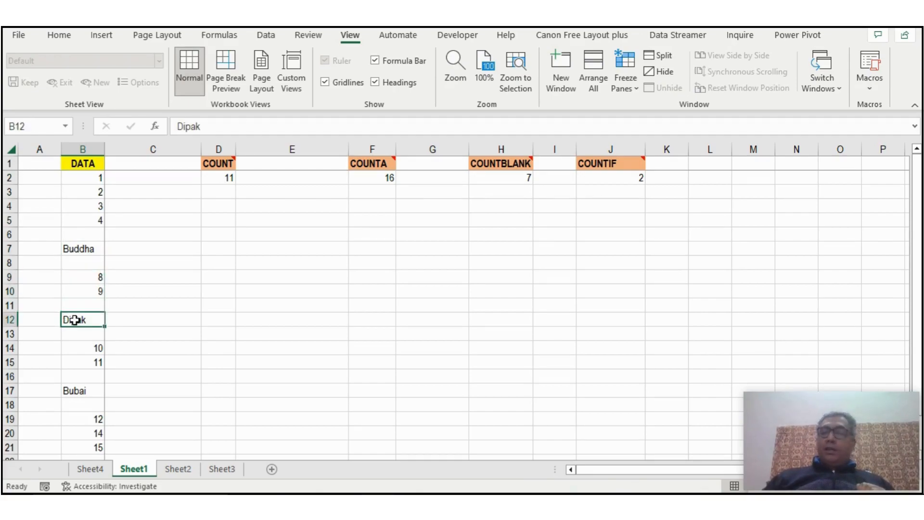
drag(85, 352, 85, 362)
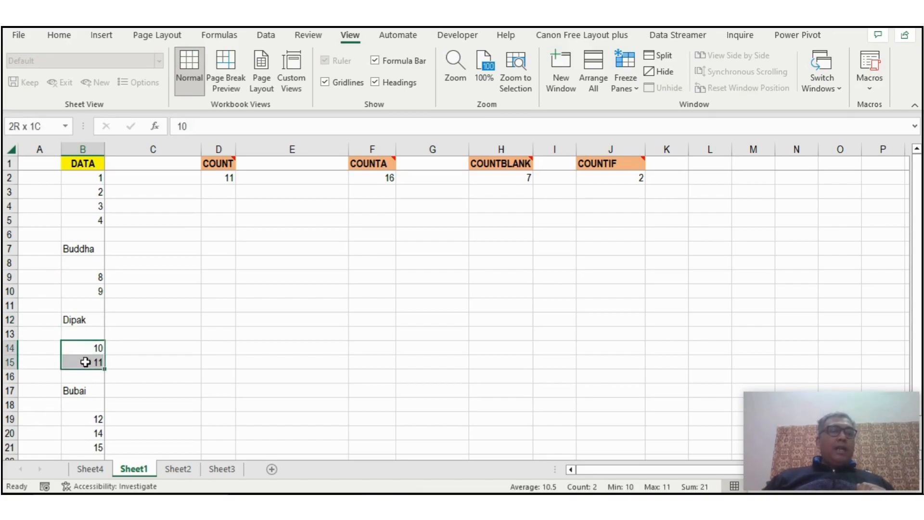
click(74, 390)
scroll(77, 380, down, 2)
click(91, 336)
click(75, 390)
click(72, 405)
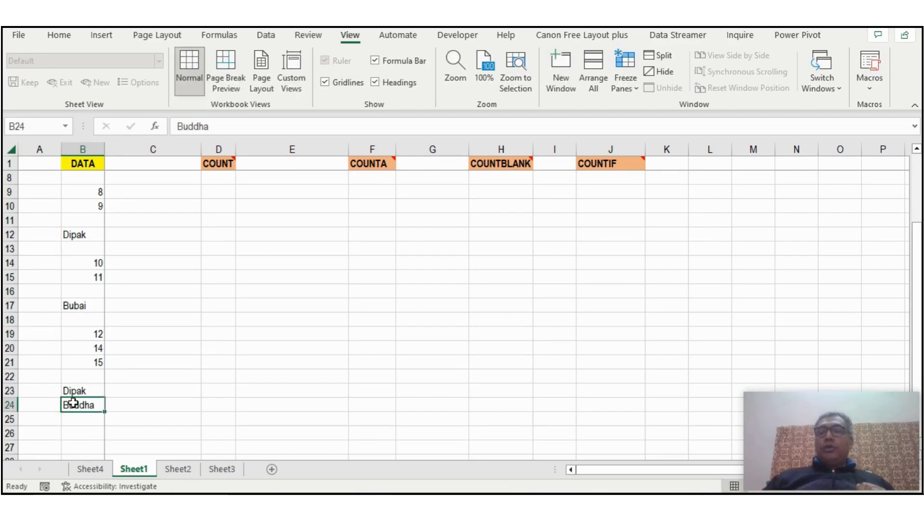
scroll(76, 390, up, 2)
click(94, 179)
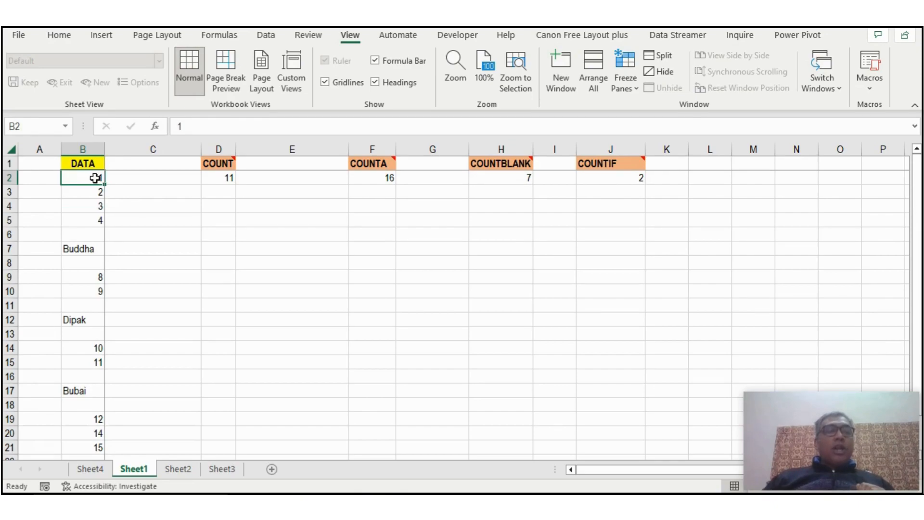
Enter the formula =COUNT(B2:B24) in cell D3 and compare it with the COUNT formula in D2.
click(223, 193)
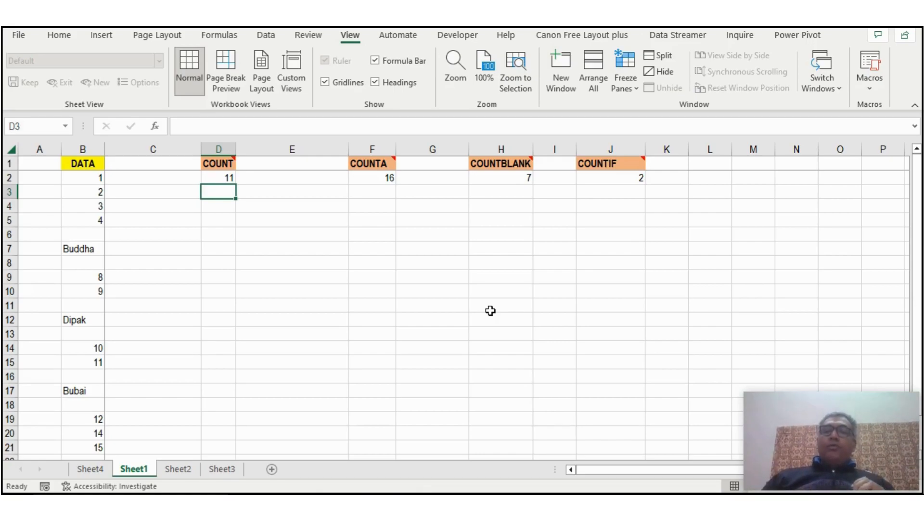
text(=)
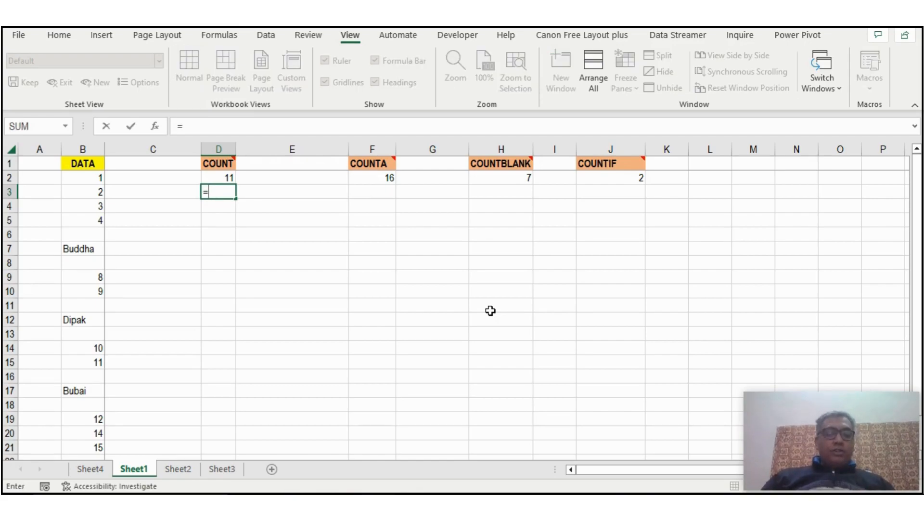
text(co)
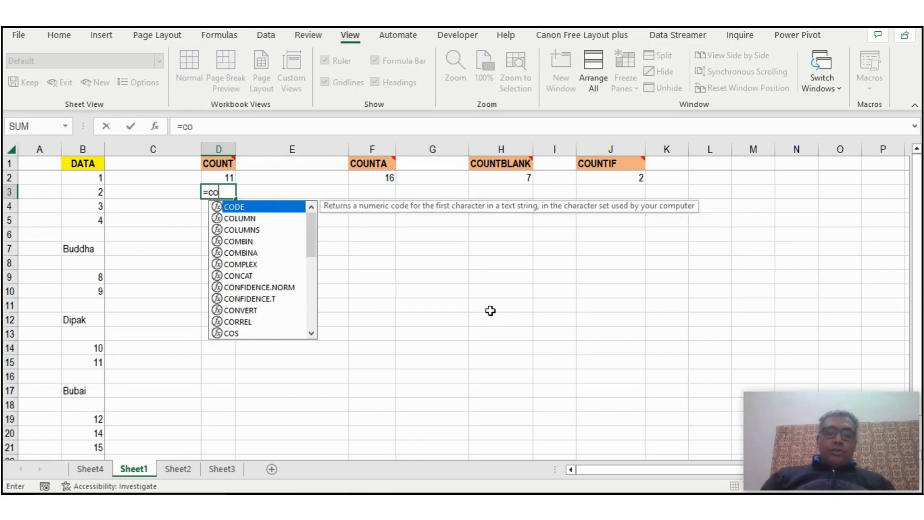
text(unt()
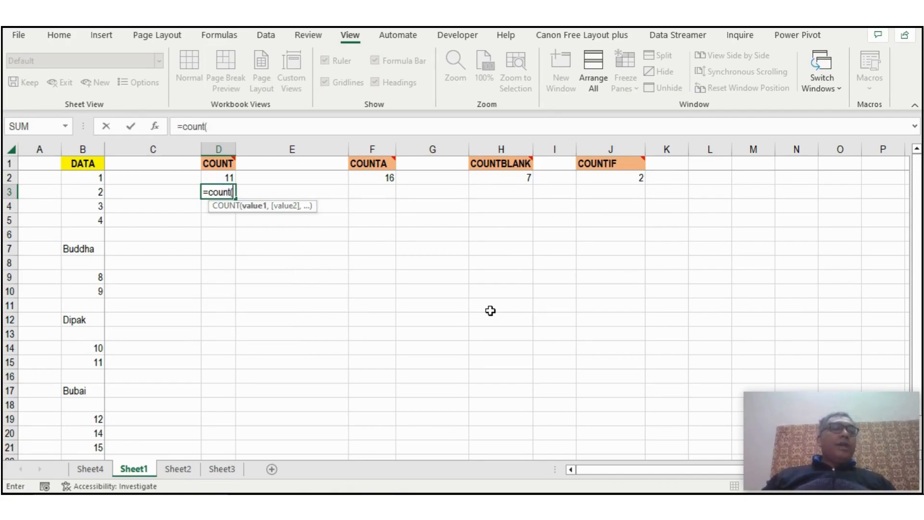
drag(95, 176, 85, 419)
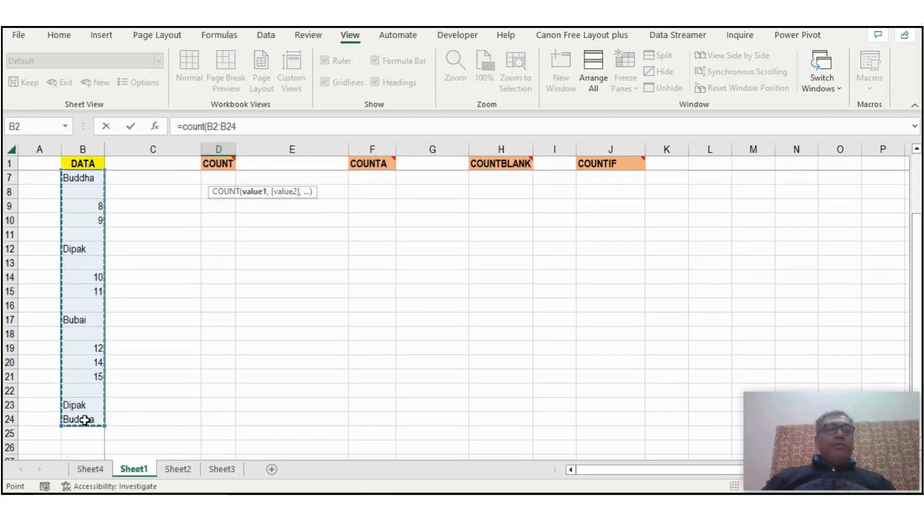
text())
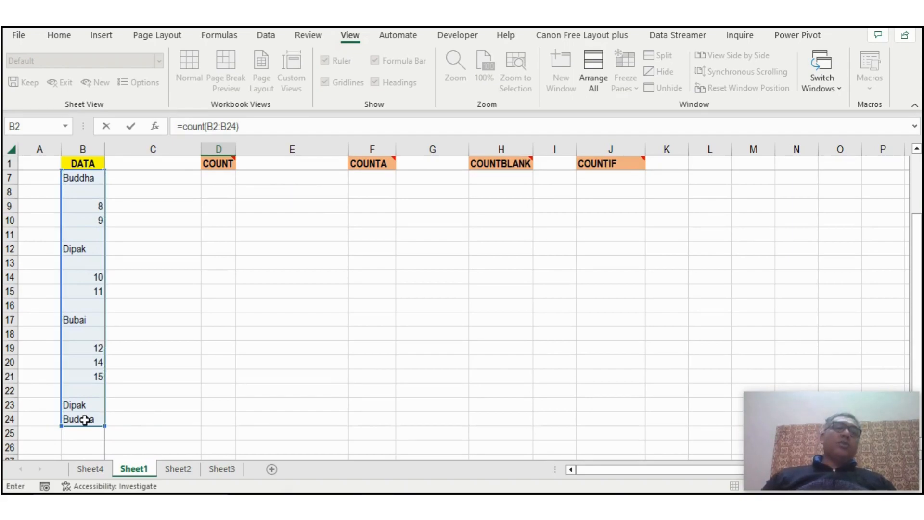
key(Return)
key(Up)
key(Up)
key(Up)
key(Down)
key(Down)
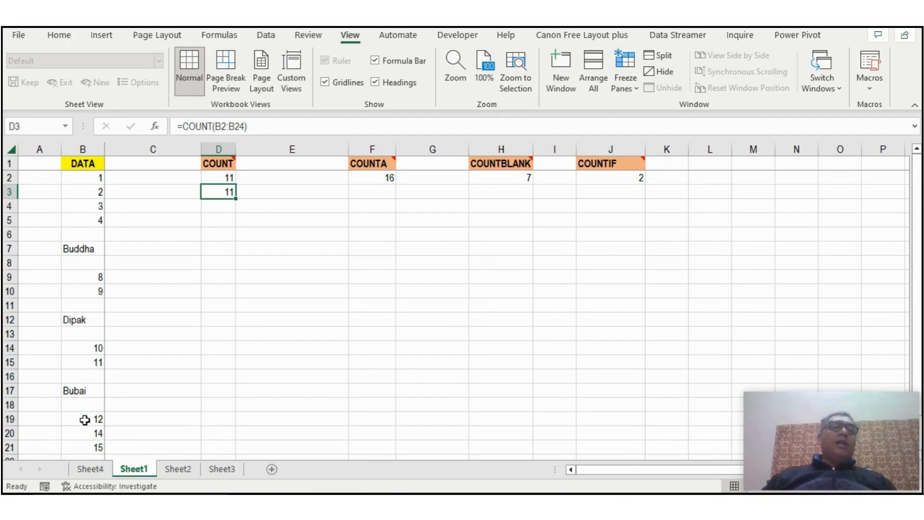
Select only the cells containing numbers in the DATA column together and check their count.
click(88, 178)
drag(88, 178, 89, 224)
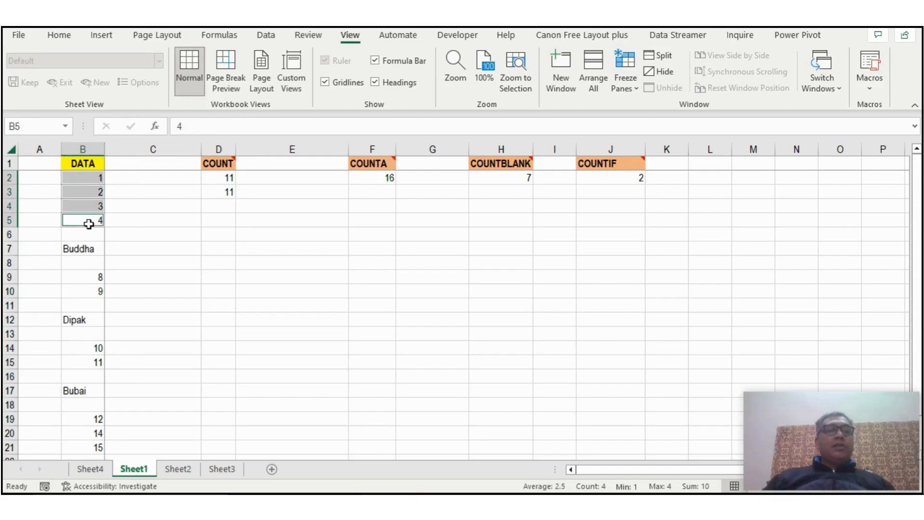
ctrl+click(88, 276)
ctrl+click(86, 291)
ctrl+click(86, 347)
ctrl+click(88, 361)
ctrl+click(91, 418)
ctrl+click(90, 434)
ctrl+click(89, 447)
scroll(188, 364, down, 2)
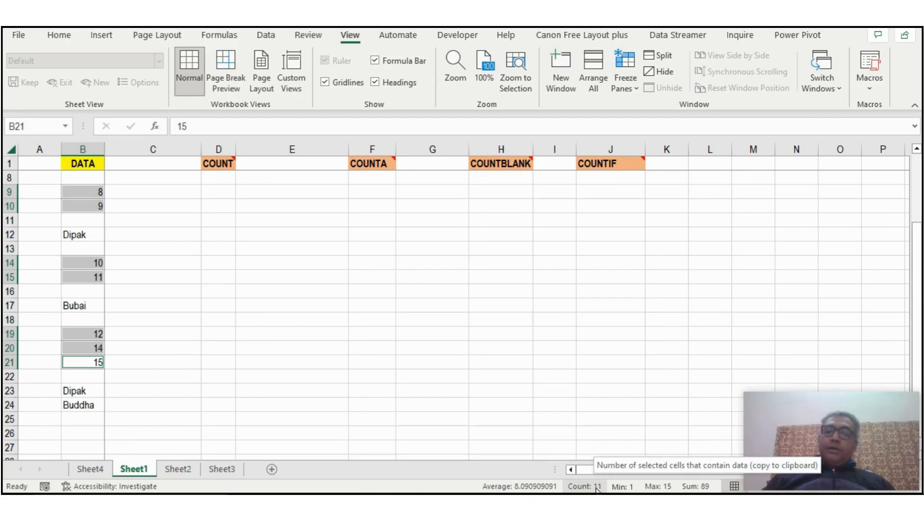
scroll(439, 336, up, 2)
Enter the formula =COUNTA(B2:B24) in cell F3 and compare it with the COUNTA formula in F2.
click(362, 175)
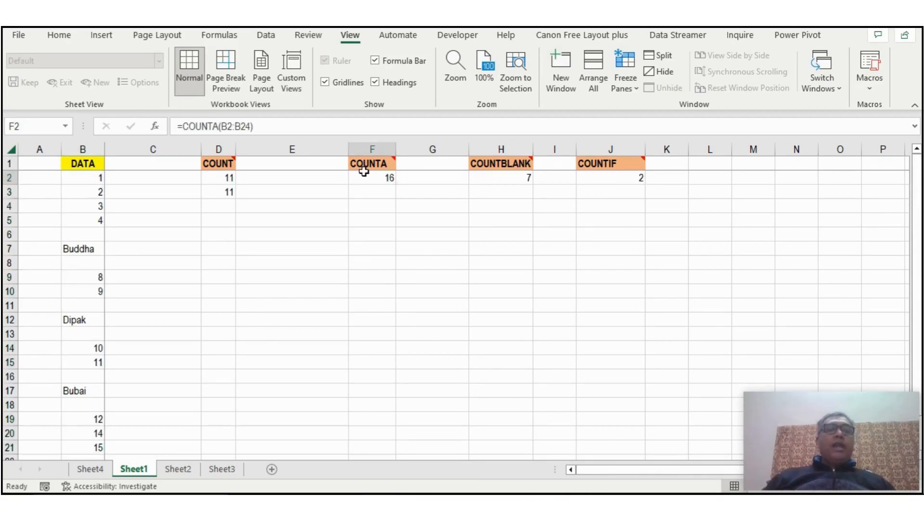
click(388, 192)
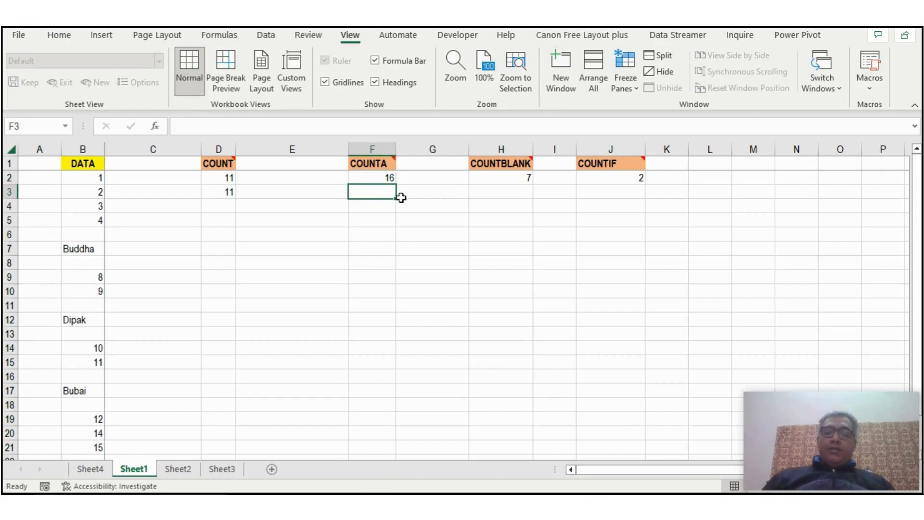
text(=)
key(BackSpace)
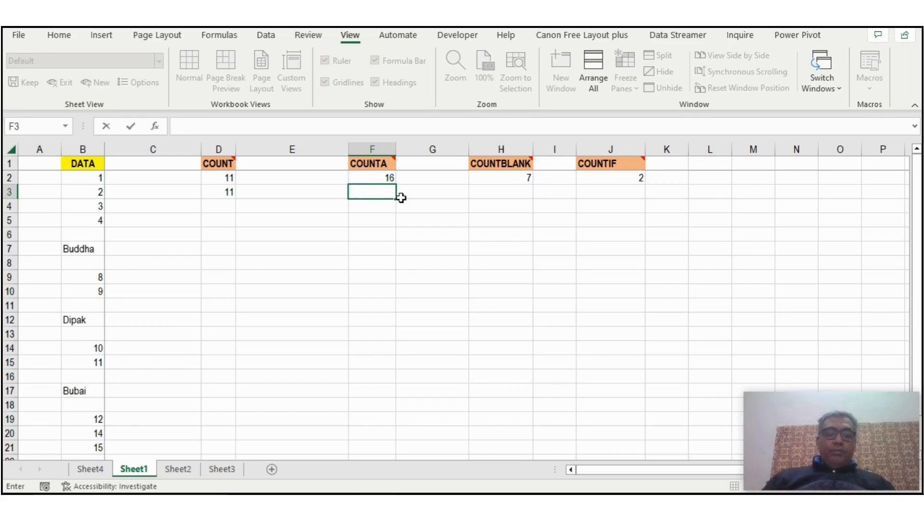
text(=count)
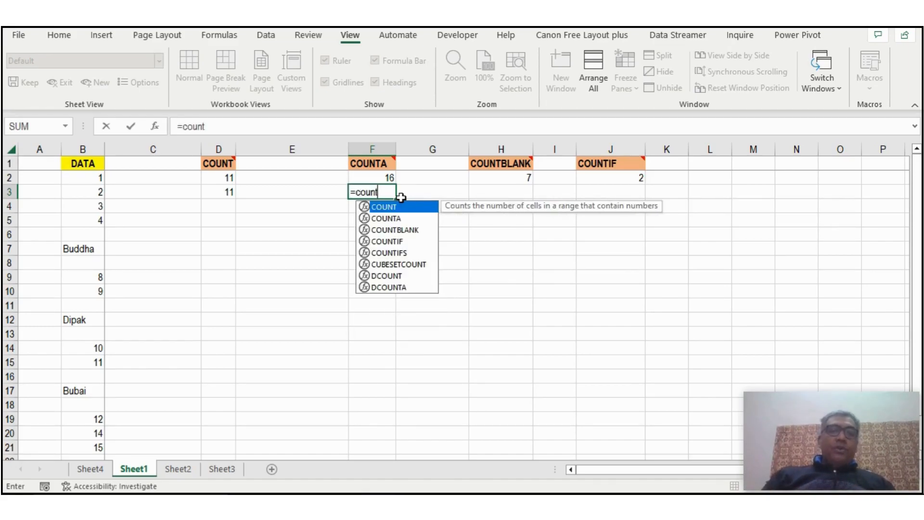
text(a)
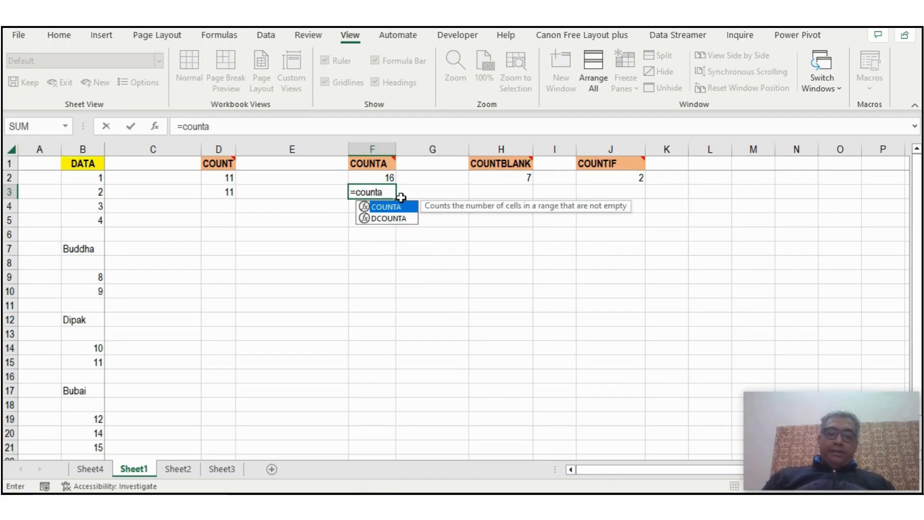
text(()
drag(92, 177, 83, 433)
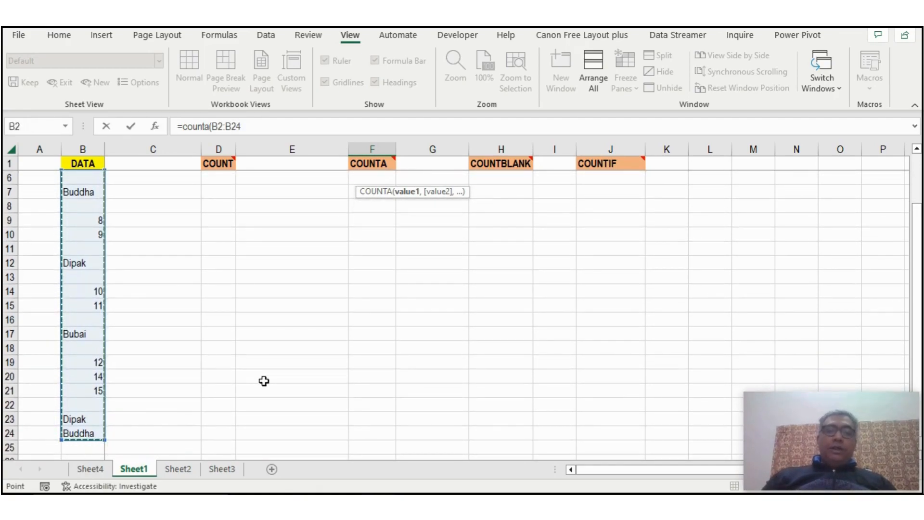
key(Return)
key(Up)
key(Up)
key(Up)
key(Down)
key(Down)
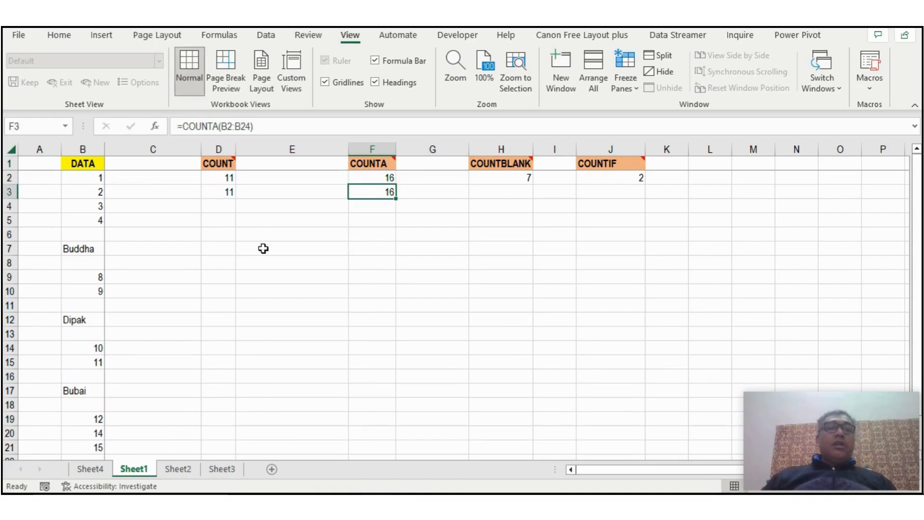
Select all non-empty cells of the DATA column together, both numbers and text, and check their count against the COUNTA result.
click(85, 176)
drag(85, 176, 83, 211)
ctrl+click(82, 234)
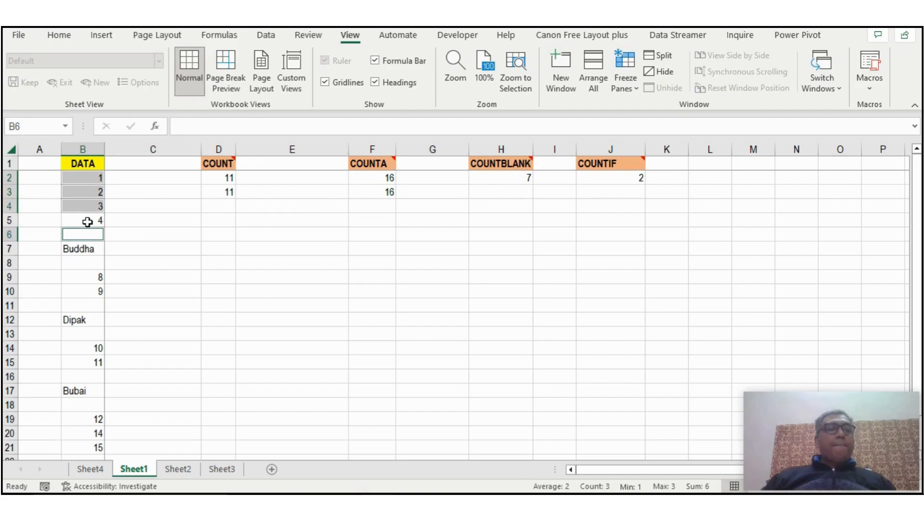
ctrl+click(83, 233)
ctrl+click(84, 221)
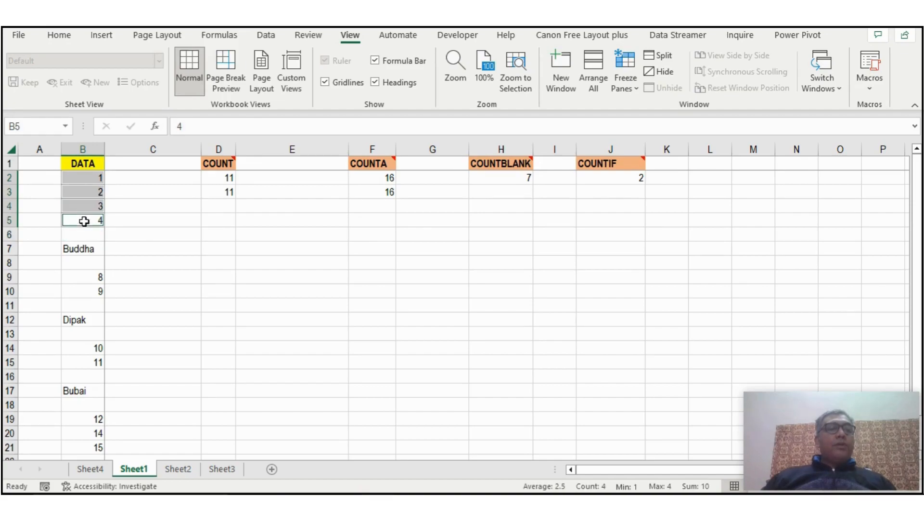
ctrl+click(72, 249)
ctrl+click(92, 277)
ctrl+click(90, 291)
ctrl+click(74, 320)
ctrl+click(85, 349)
ctrl+click(82, 362)
ctrl+click(80, 392)
ctrl+click(85, 419)
scroll(88, 419, down, 2)
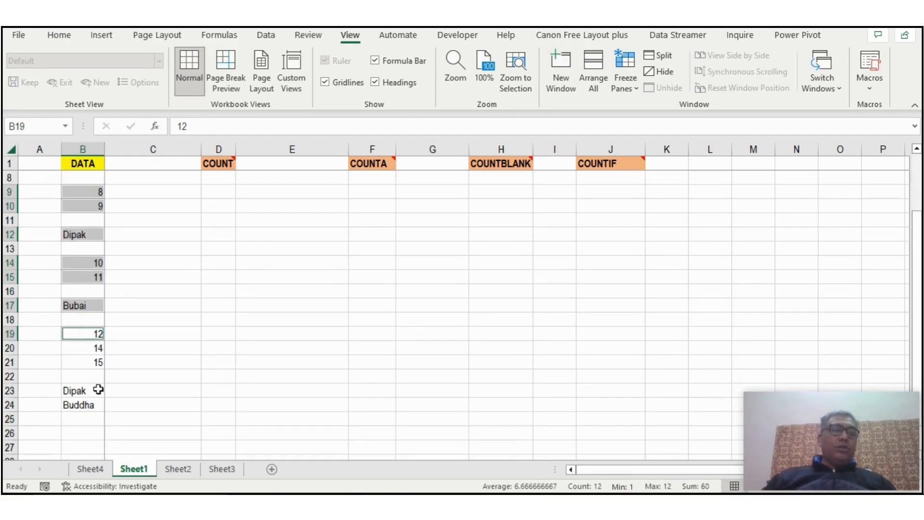
ctrl+click(84, 348)
ctrl+click(86, 362)
ctrl+click(76, 390)
ctrl+click(77, 405)
scroll(121, 396, up, 2)
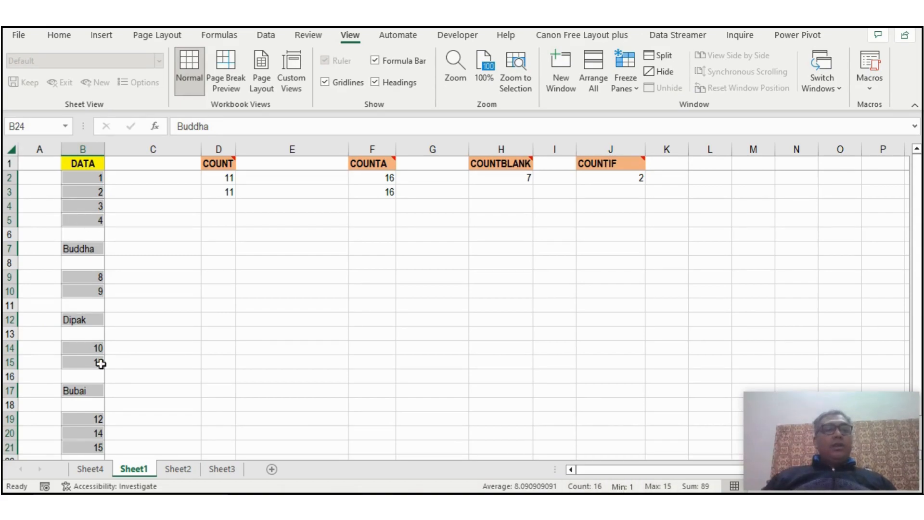
click(378, 195)
Enter the formula =COUNTBLANK(B2:B24) in cell H3 and compare it with the COUNTBLANK formula in H2.
click(497, 178)
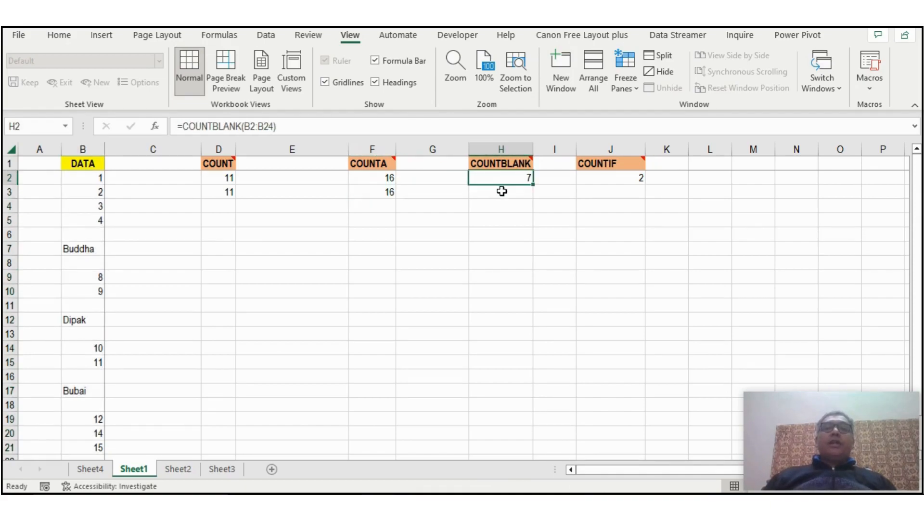
click(502, 191)
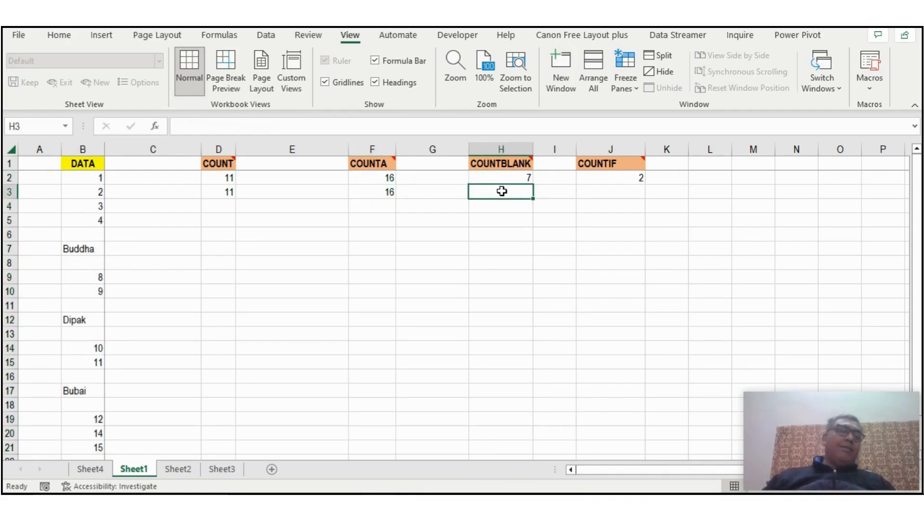
click(6, 233)
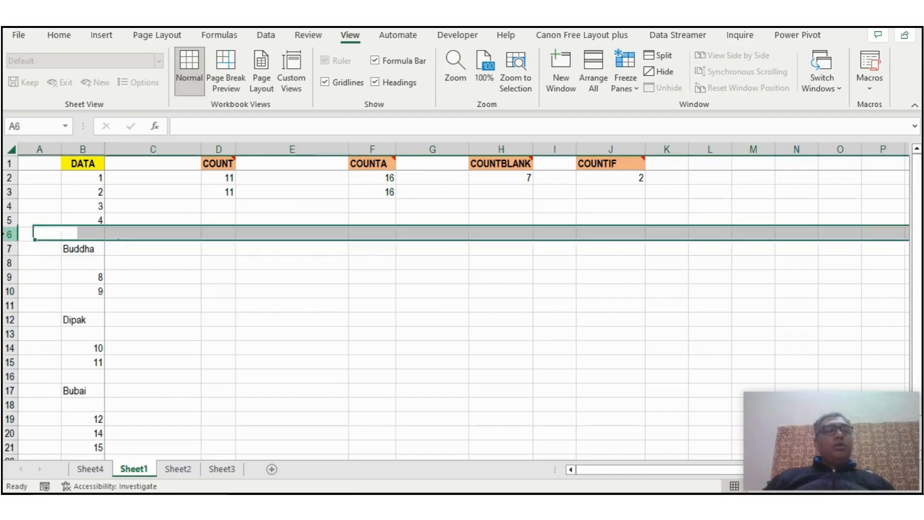
click(6, 262)
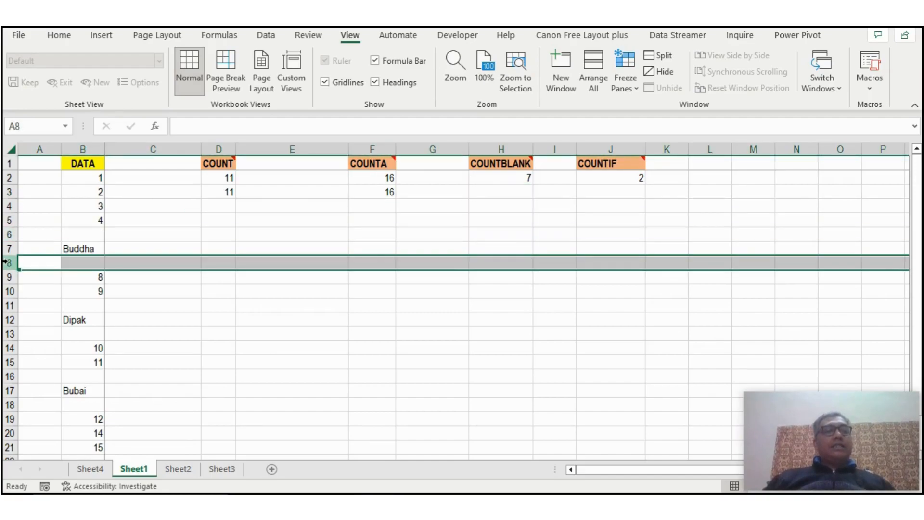
click(508, 193)
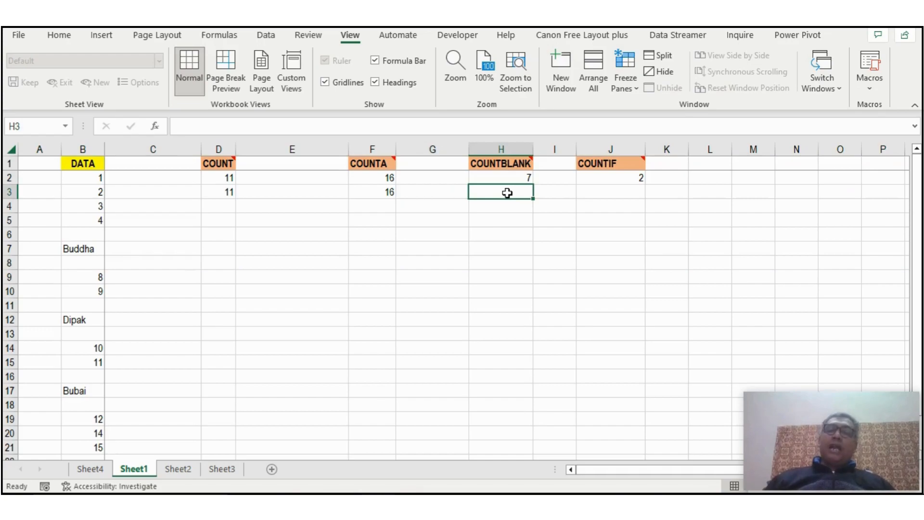
text(=)
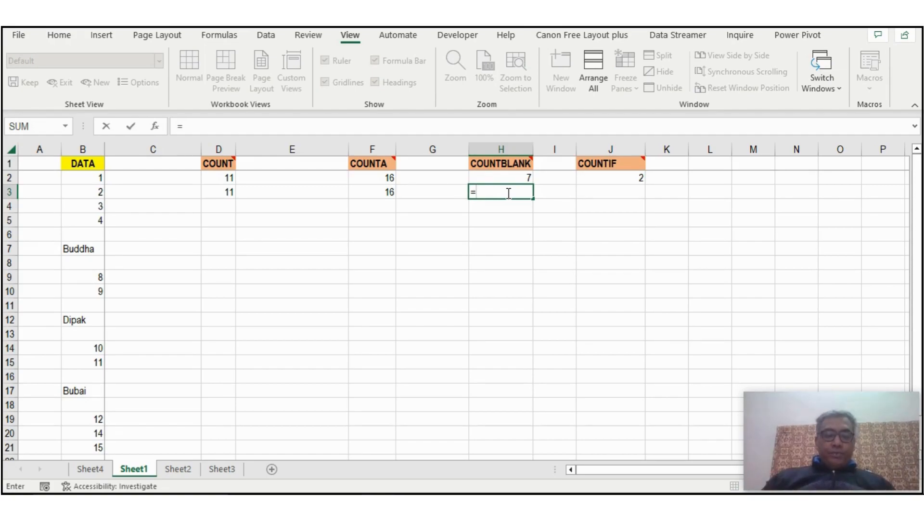
text(count)
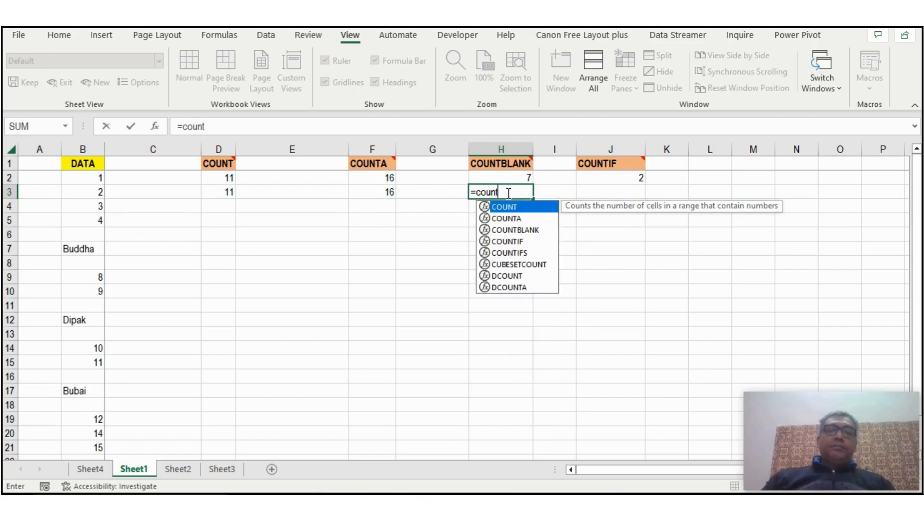
text(blank()
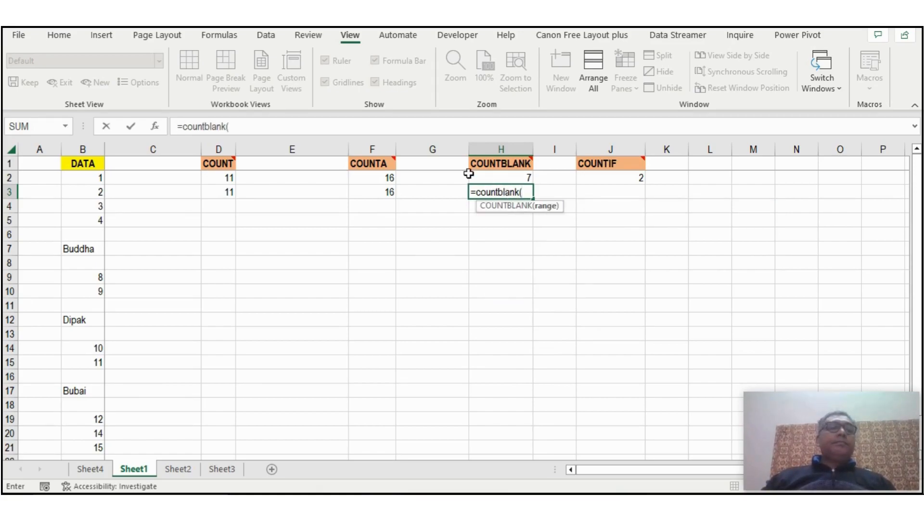
click(71, 179)
key(shift+Down)
key(shift+Down)
key(shift+Down)
key(shift+Down)
key(shift+Down)
key(shift+Down)
key(shift+Down)
key(shift+Down)
key(shift+Down)
key(shift+Down)
key(shift+Down)
key(shift+Down)
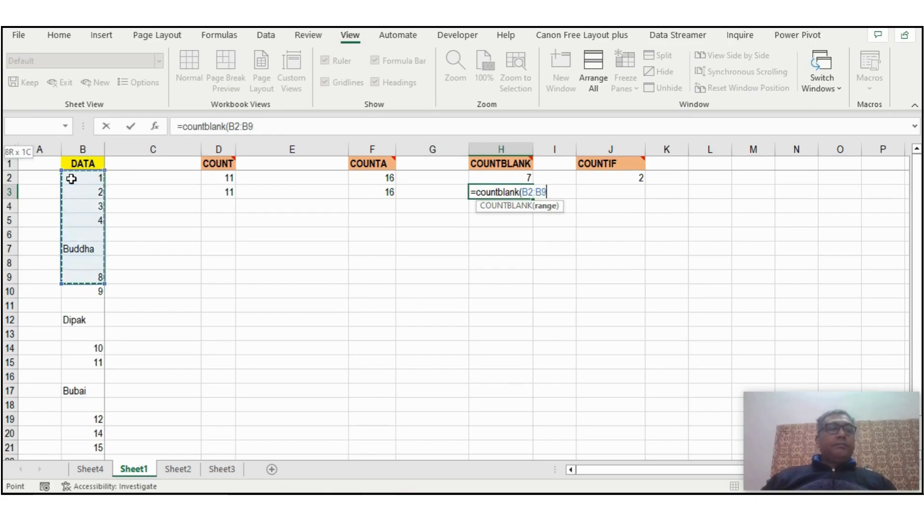
key(shift+Down)
key(shift+Down)
key(shift+Down)
key(shift+Down)
key(shift+Down)
key(shift+Down)
key(shift+Down)
key(shift+Down)
key(shift+Down)
key(shift+Down)
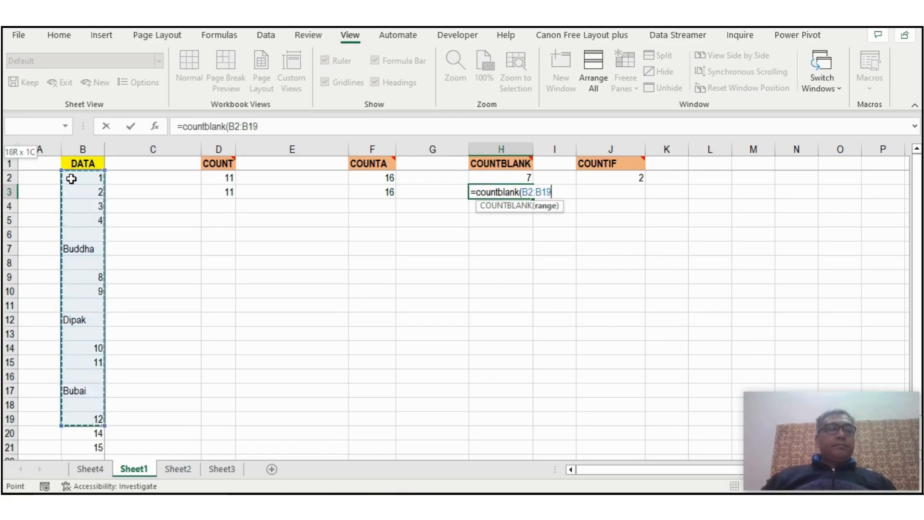
key(ctrl+shift+Down)
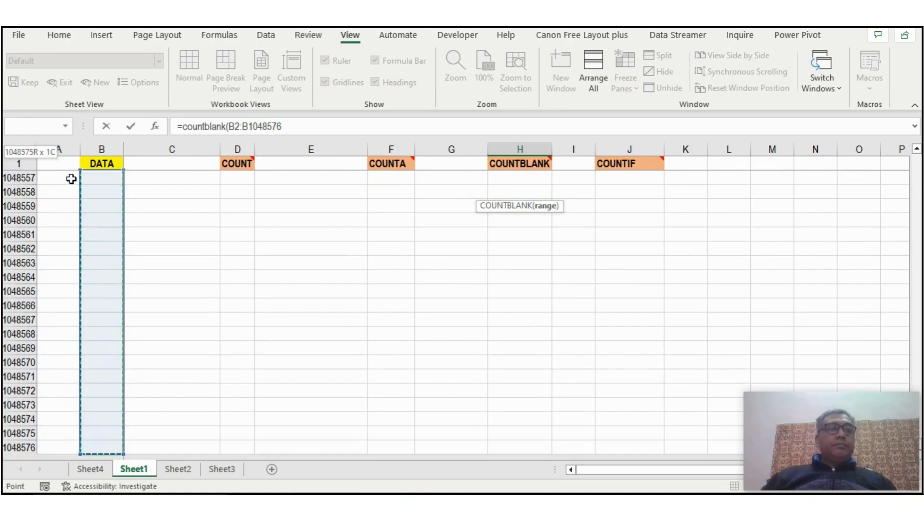
key(ctrl+shift+Up)
key(Return)
key(Up)
key(Up)
key(Up)
key(Down)
key(Down)
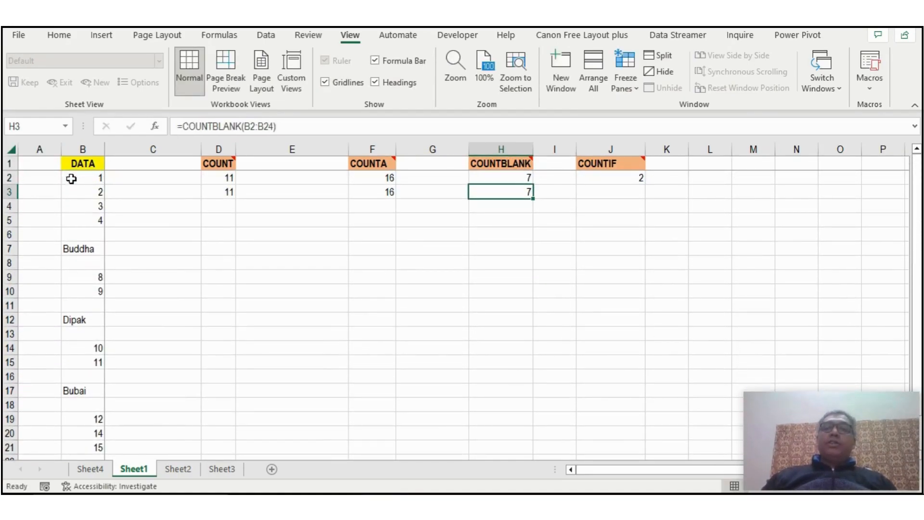
Select all blank cells of the DATA column together, from B6 to B22, to check them against the COUNTBLANK result.
click(87, 234)
ctrl+click(87, 263)
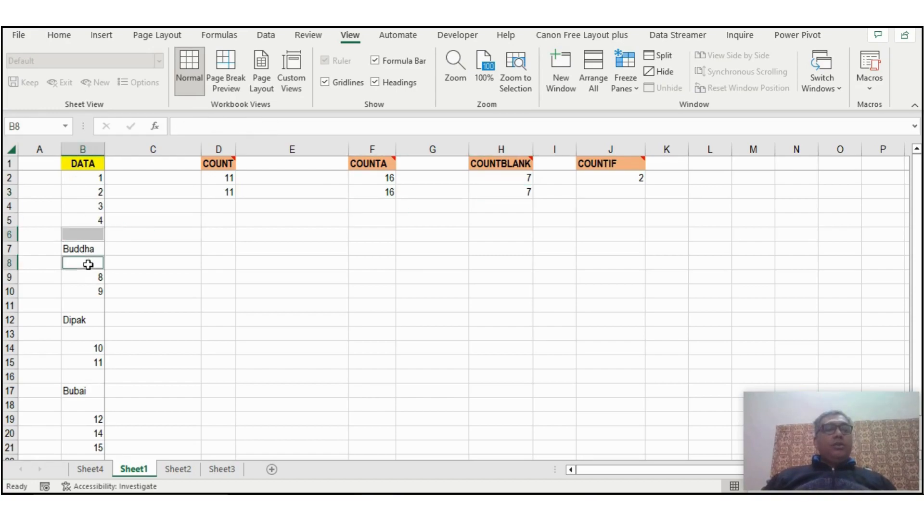
ctrl+click(87, 304)
ctrl+click(82, 333)
ctrl+click(81, 381)
ctrl+click(82, 404)
scroll(92, 380, down, 3)
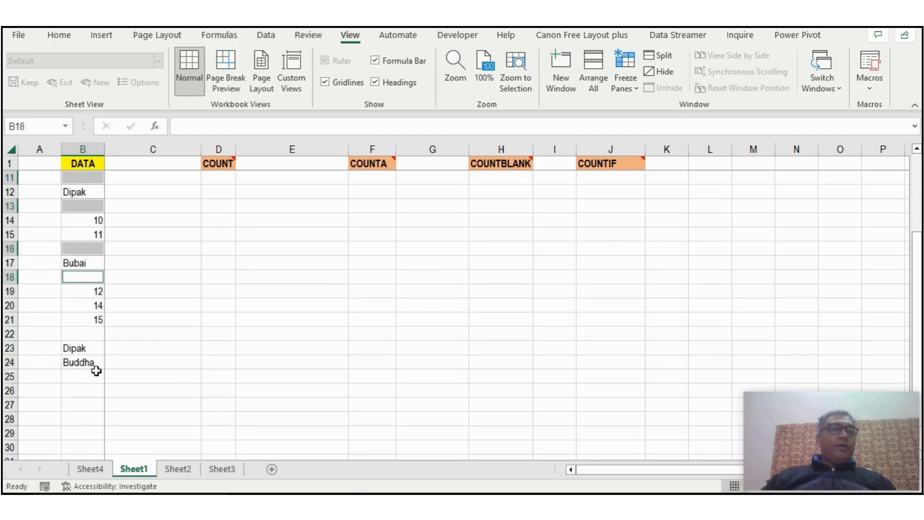
ctrl+click(92, 334)
scroll(91, 332, up, 3)
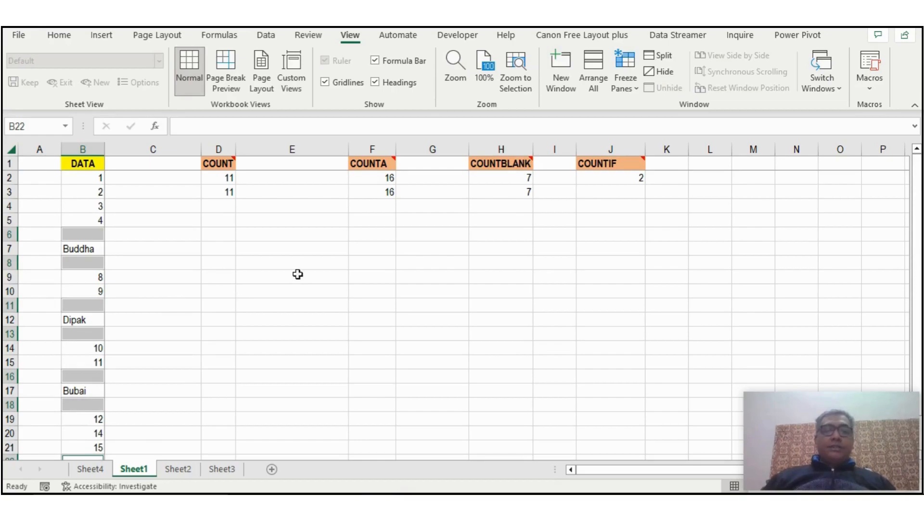
Enter a COUNTIF formula over B2:B24 in cell J3 with the name from B12 as criterion, and compare it with J2.
click(614, 194)
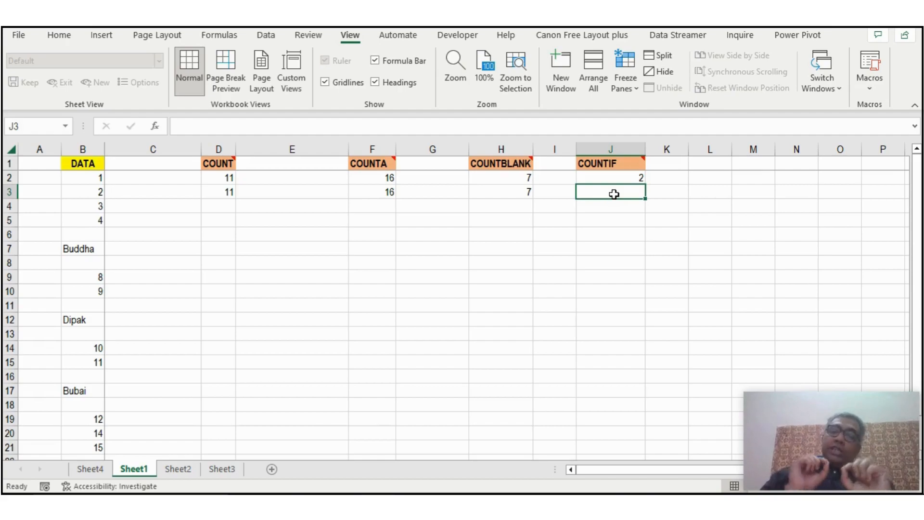
text(=)
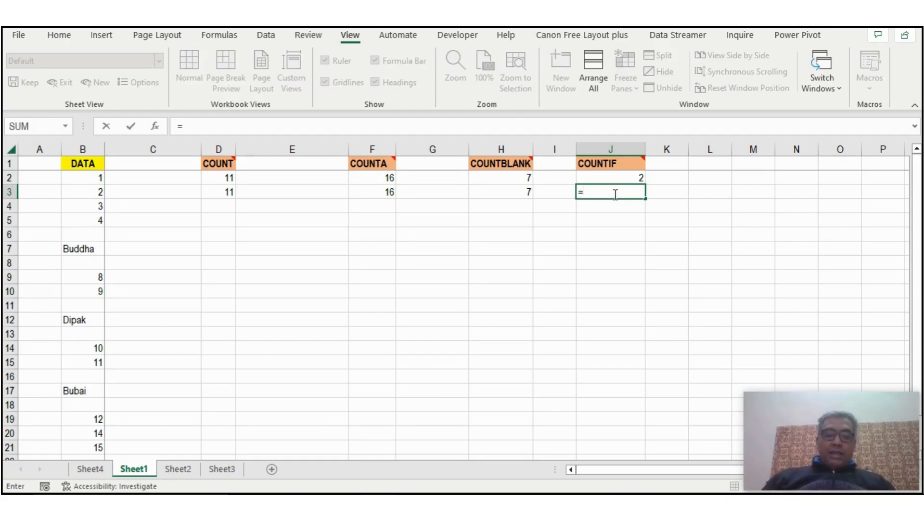
text(countif()
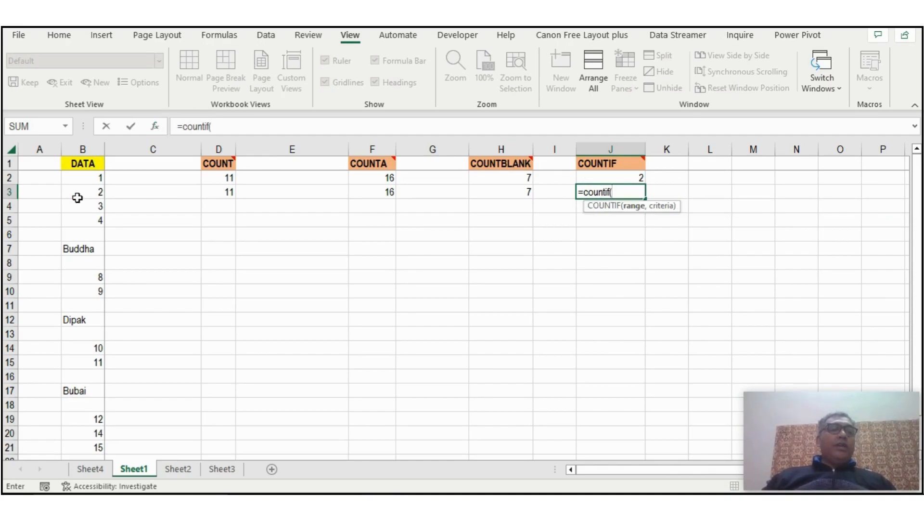
drag(82, 178, 81, 436)
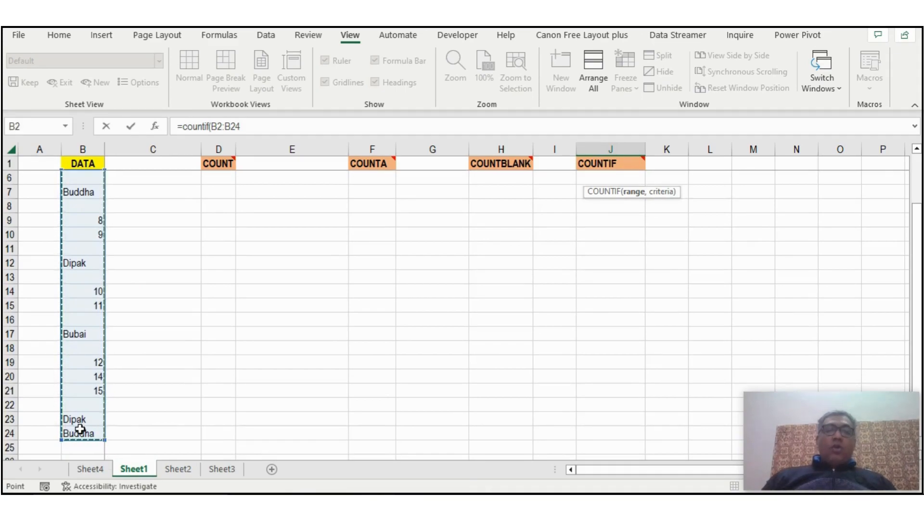
text(,)
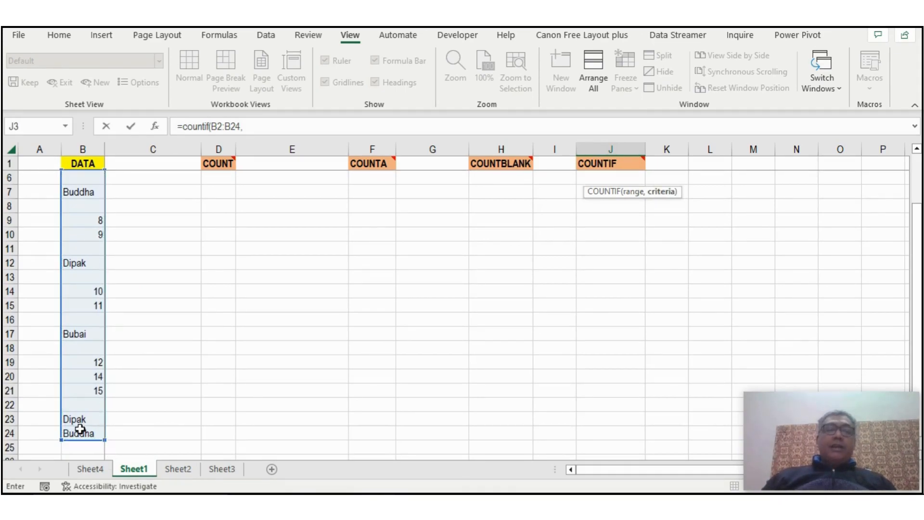
text("Dipak)
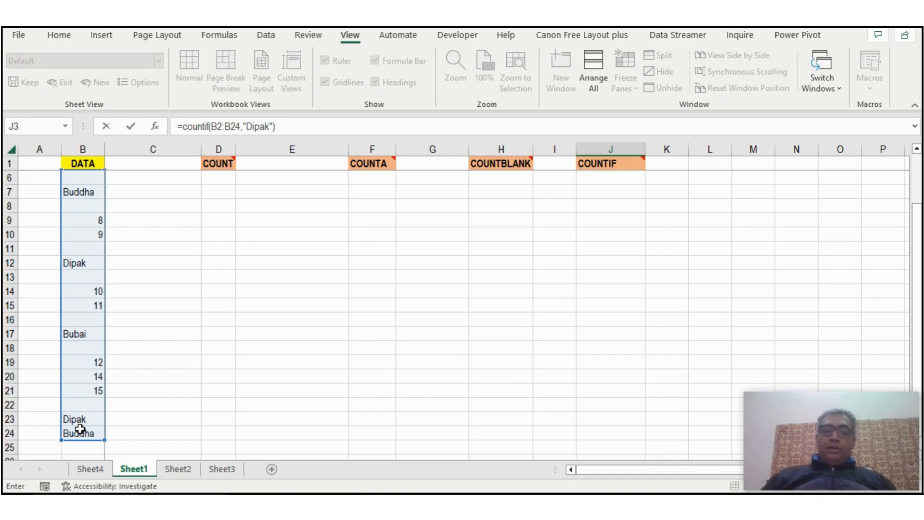
key(Return)
key(Up)
key(Up)
key(Up)
key(Down)
key(Down)
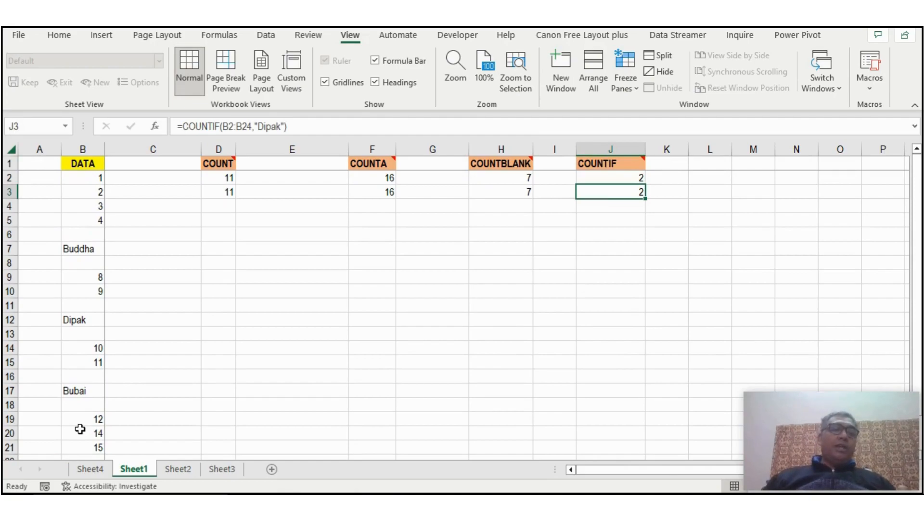
Fill the name from B12 down into B13 to check the row 3 count formulas, and undo the fill.
click(89, 332)
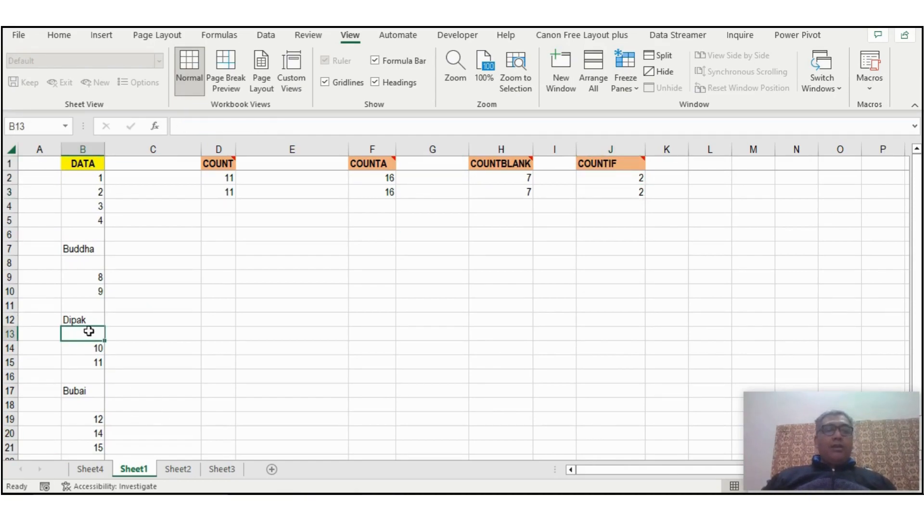
key(ctrl+d)
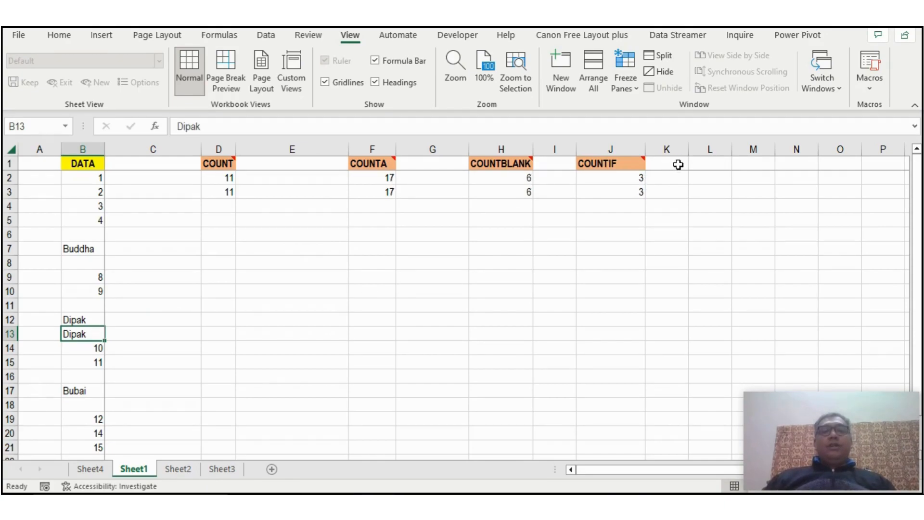
click(604, 194)
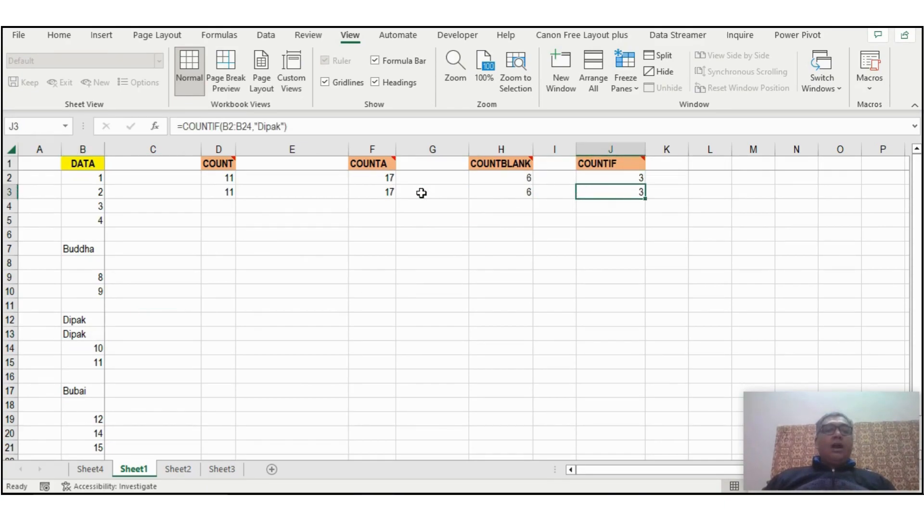
click(371, 192)
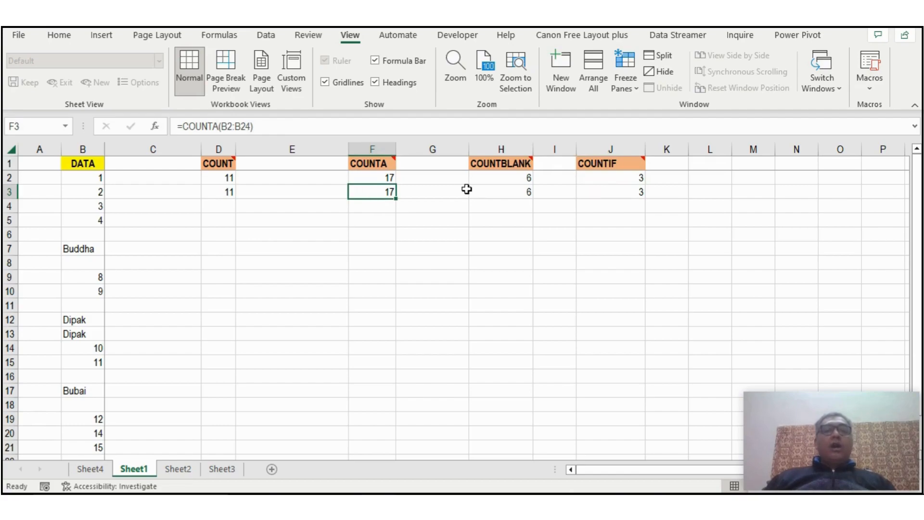
click(495, 192)
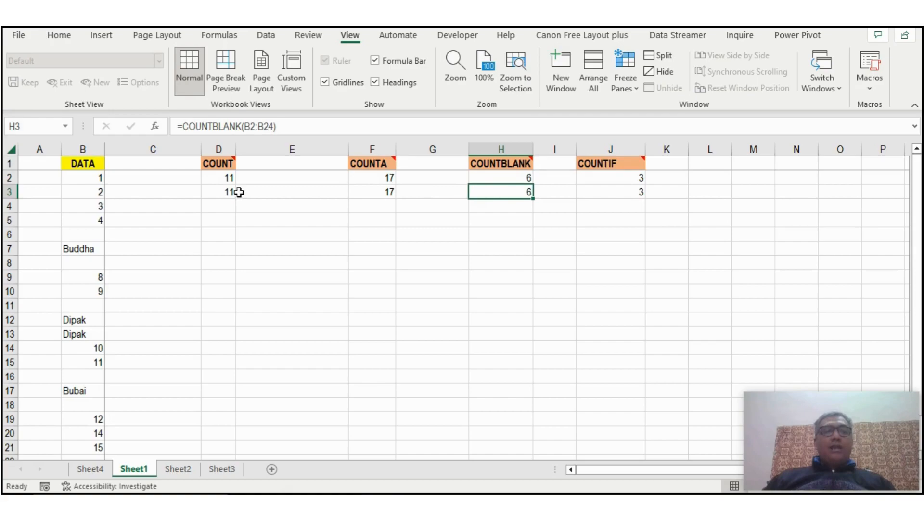
click(225, 193)
key(ctrl+z)
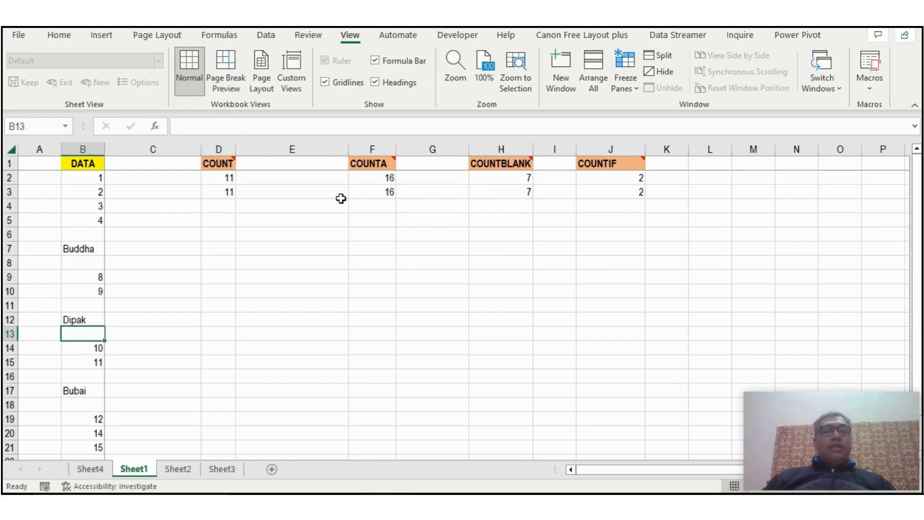
Replace the formulas in D2:J2 with their values by copying the range and pasting it over itself as Values.
click(226, 179)
drag(220, 179, 636, 186)
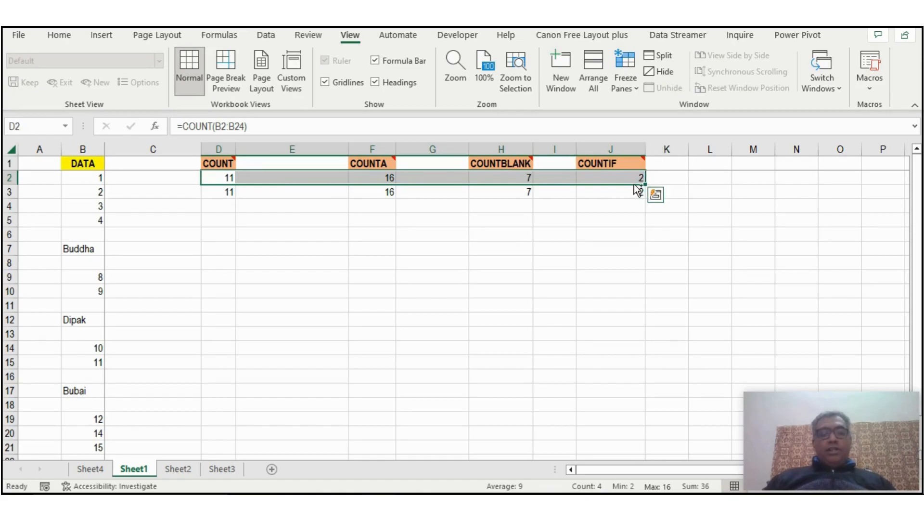
key(ctrl+c)
right_click(600, 182)
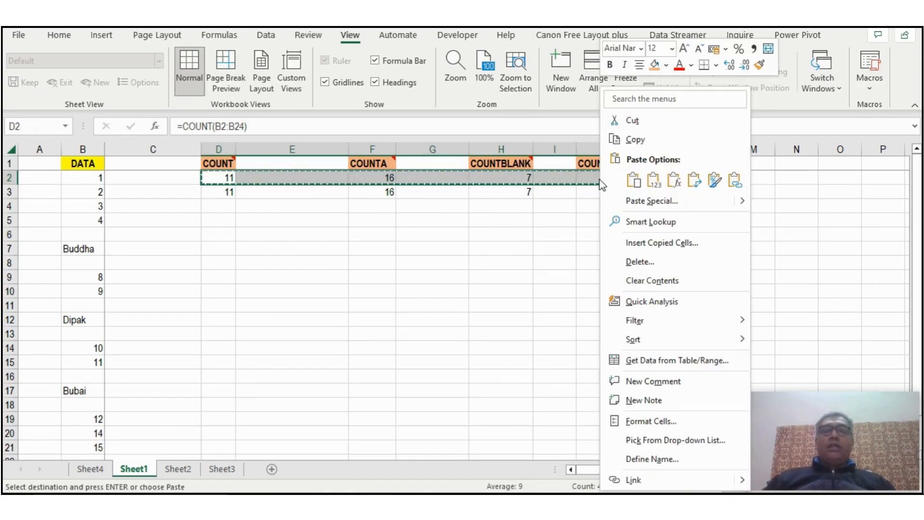
click(629, 203)
click(516, 176)
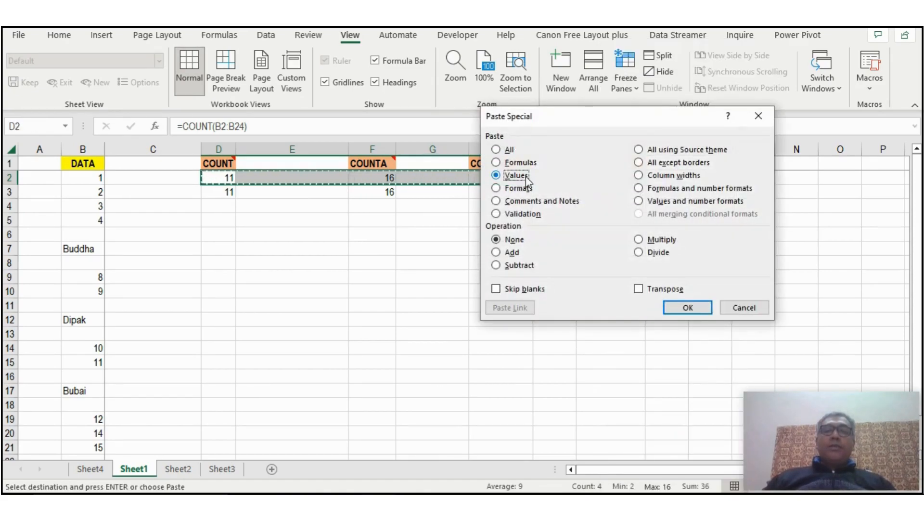
click(688, 308)
key(Escape)
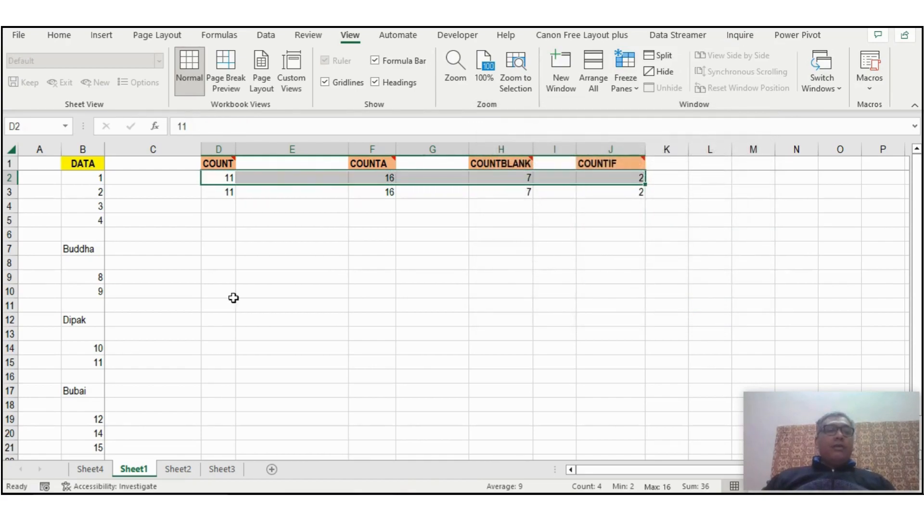
Enter a new person's name in the blank cell B8 of the DATA column.
click(76, 263)
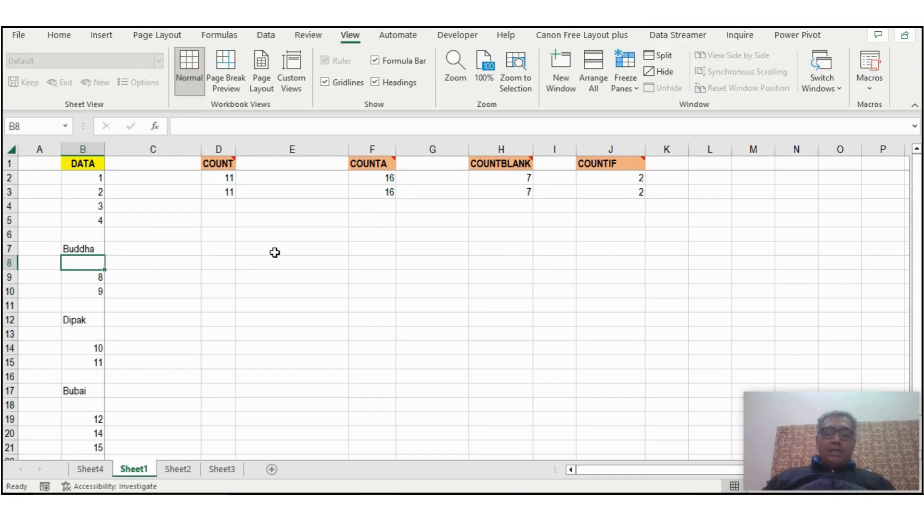
text(Pu)
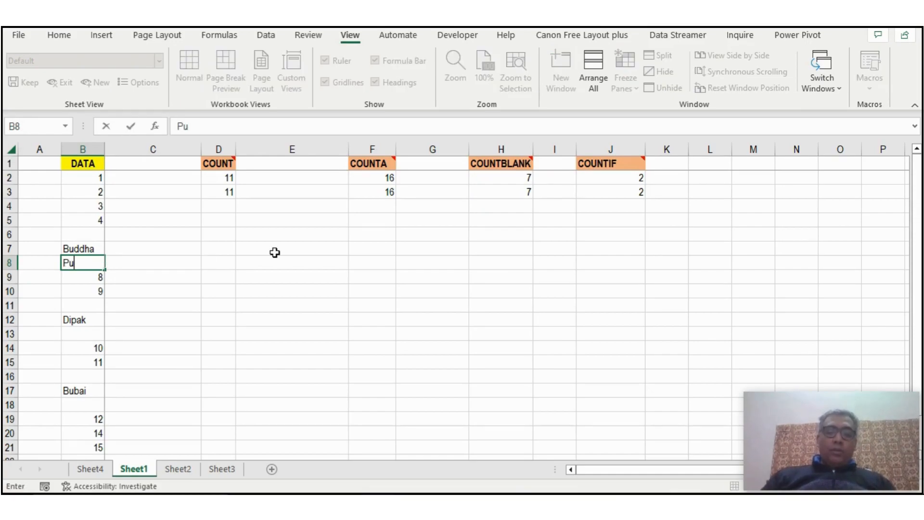
key(Return)
key(Up)
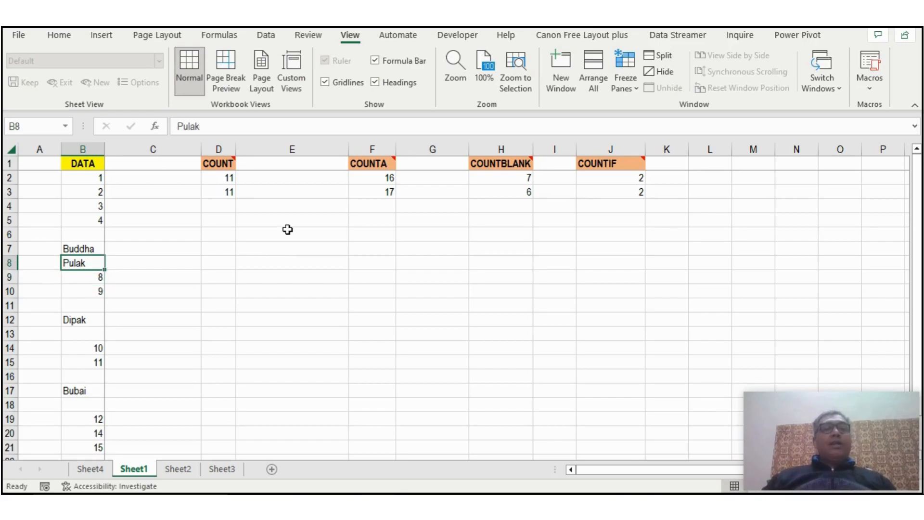
Compare the COUNT, COUNTA and COUNTBLANK formulas in row 3 with the fixed values in row 2, checking against the name in B8.
click(388, 190)
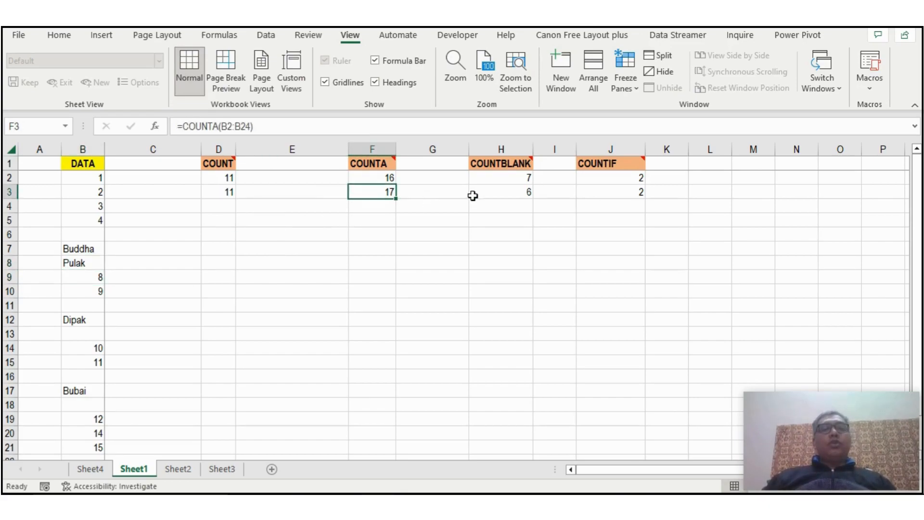
click(504, 194)
click(85, 262)
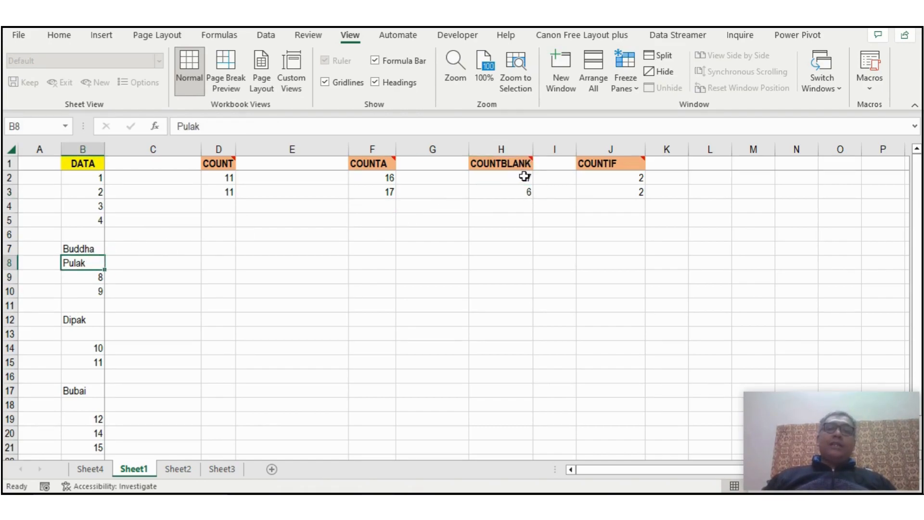
click(515, 193)
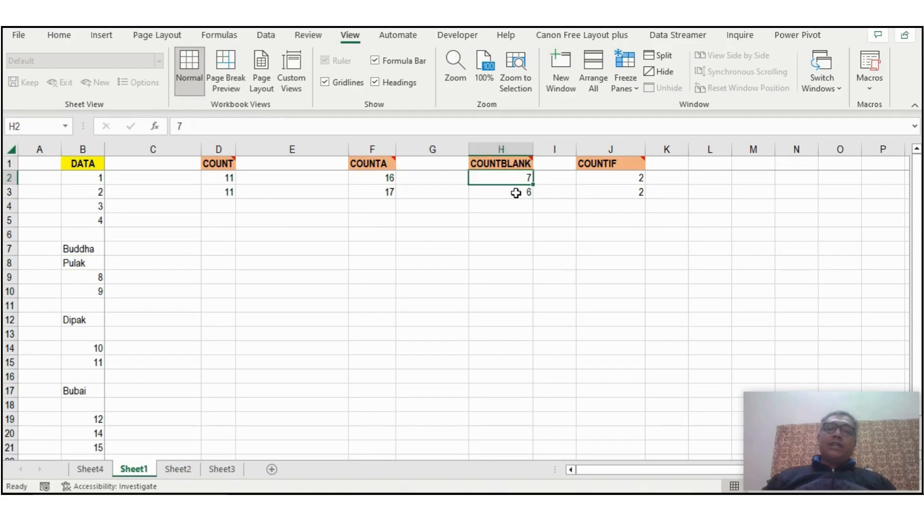
click(75, 261)
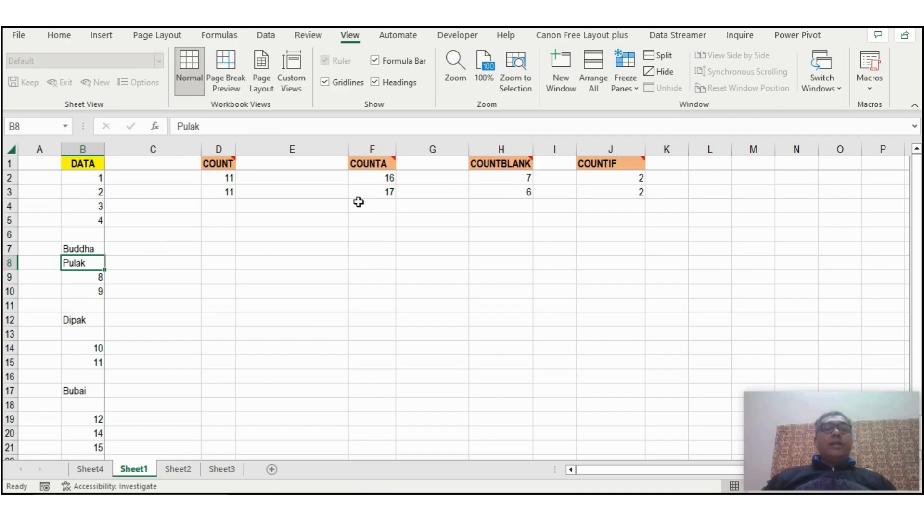
click(210, 195)
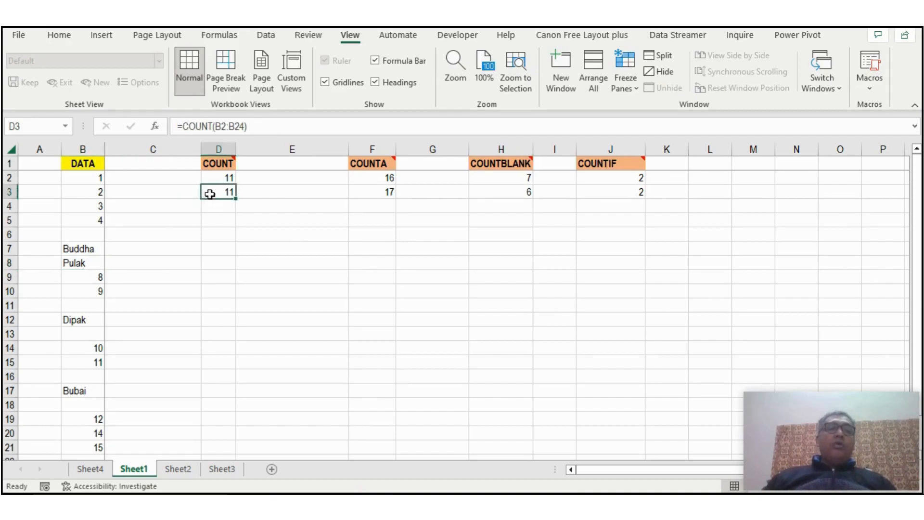
click(383, 194)
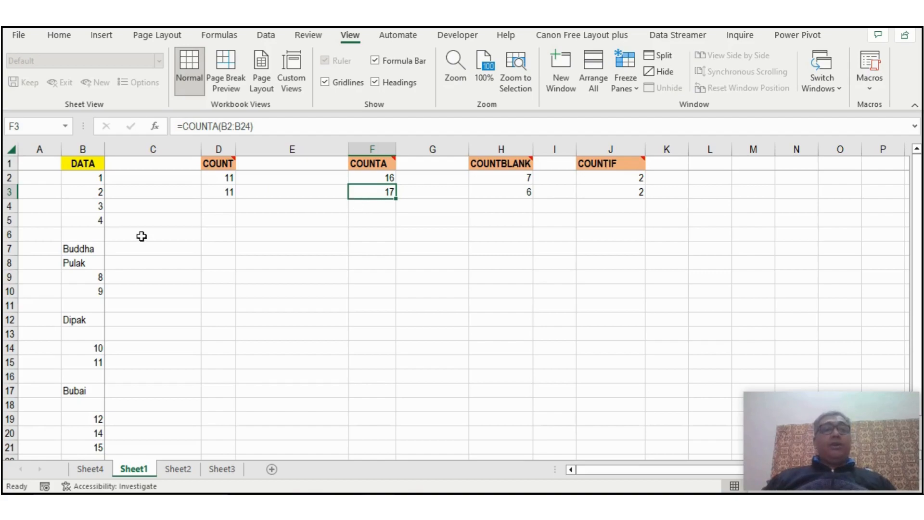
Clear the name from B8 and replace the number in B3 of the DATA column with a person's name.
click(78, 261)
key(Delete)
key(Up)
key(Up)
key(Up)
key(Up)
key(Up)
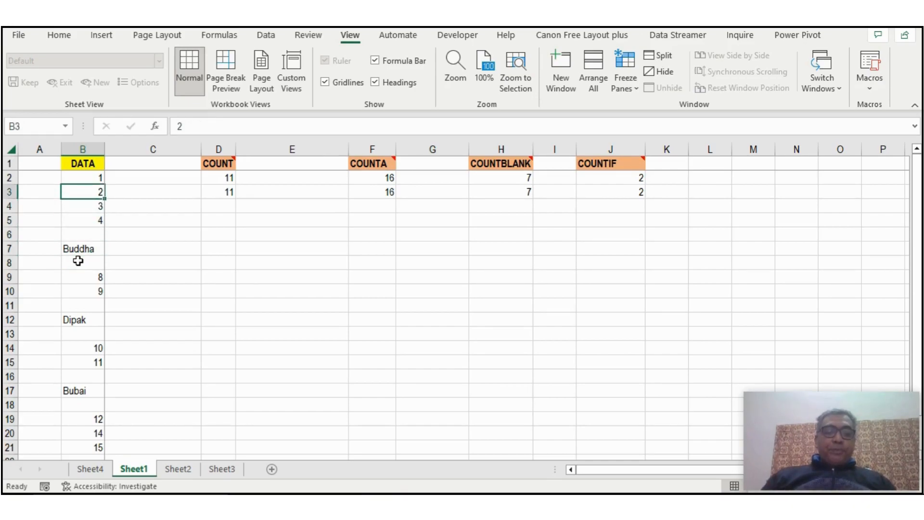
text(Rishi)
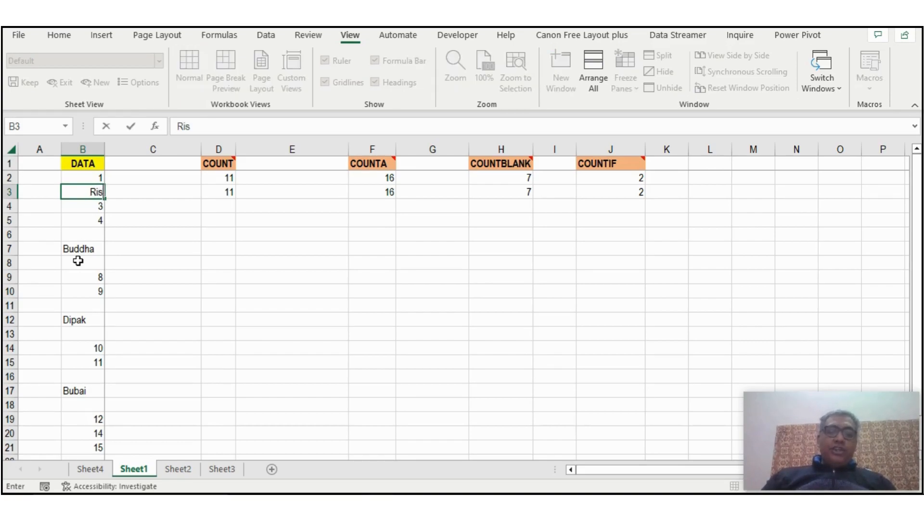
key(Return)
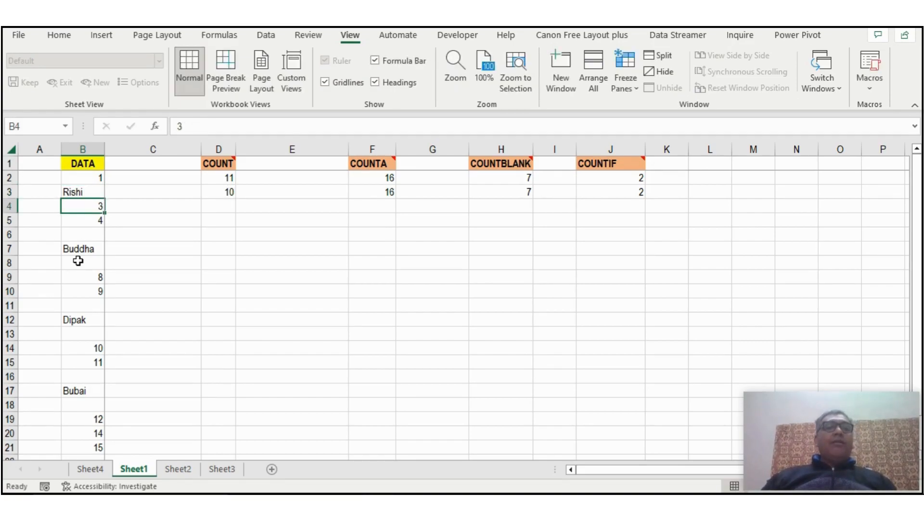
Examine how the name in B3 affects the COUNT, COUNTA and COUNTBLANK formulas in row 3 compared with the fixed values in row 2.
key(Up)
click(227, 192)
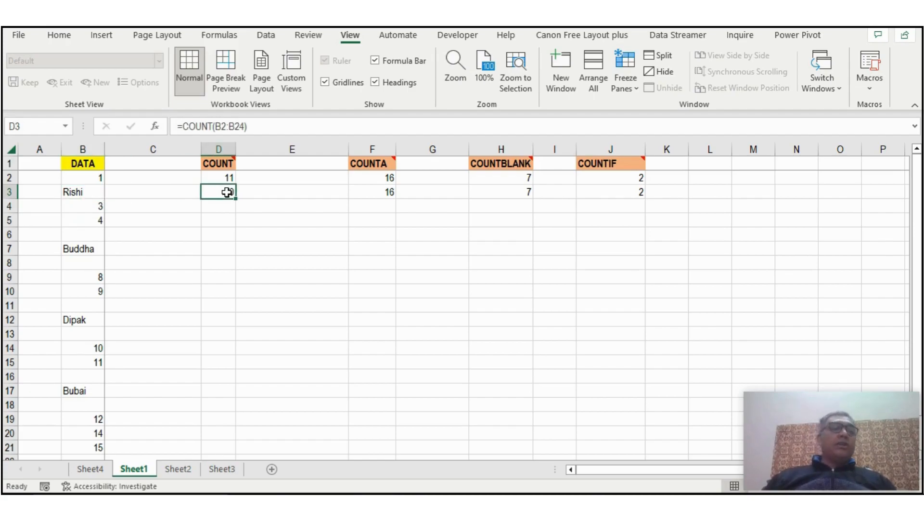
click(365, 191)
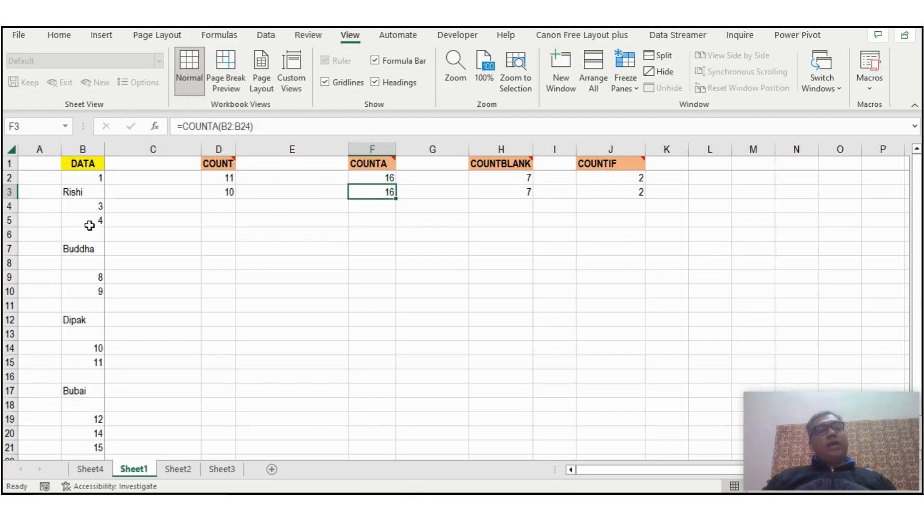
click(81, 191)
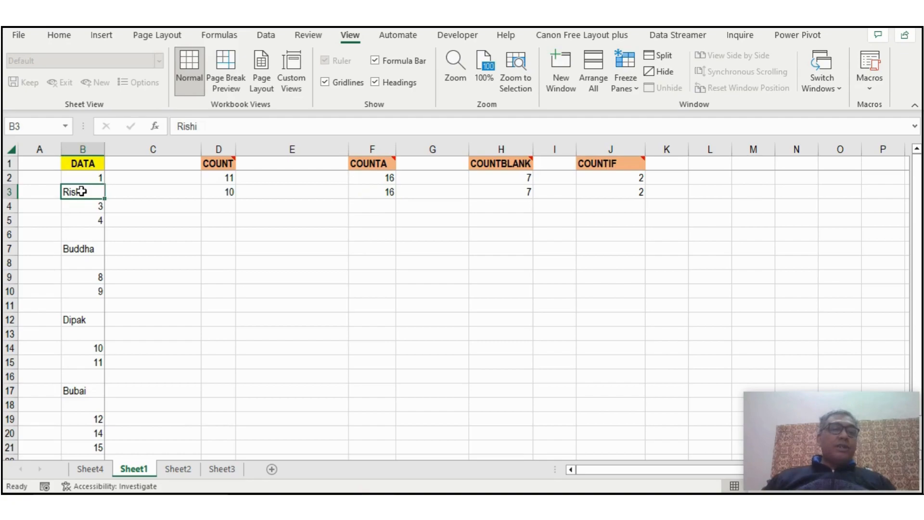
click(477, 194)
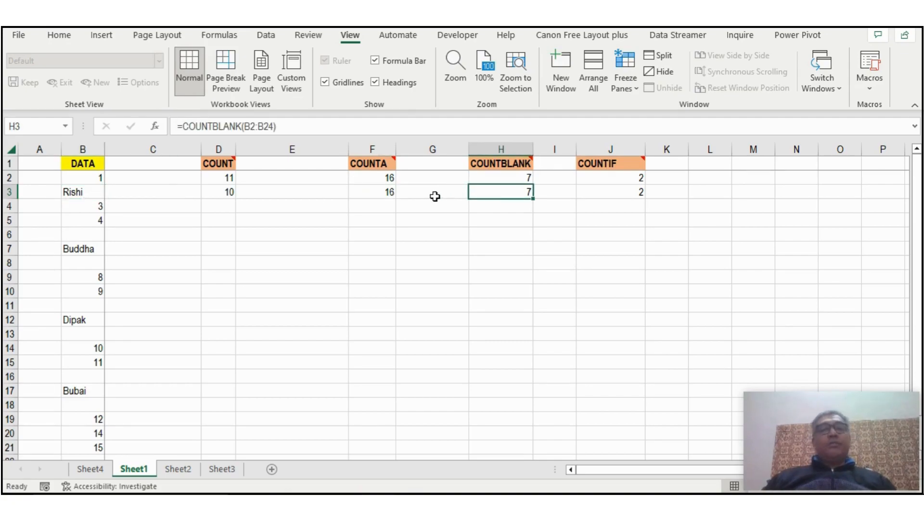
click(387, 190)
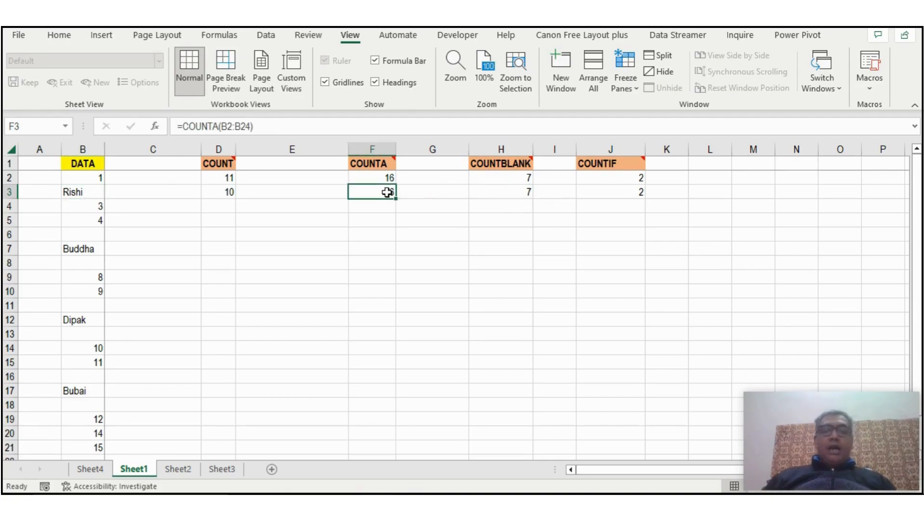